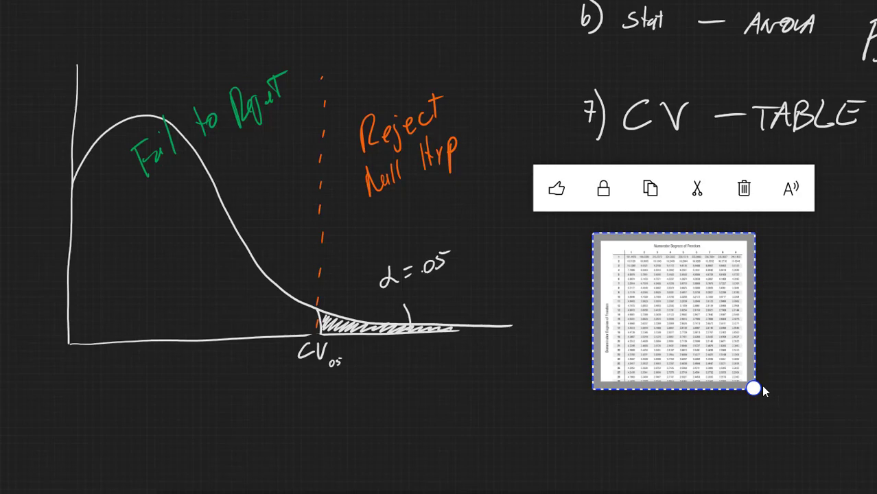
# Enlarge the F-distribution table image until its values are readable and position it beneath the "7) CV – TABLE" note
pyautogui.moveTo(754, 389); pyautogui.dragTo(876, 493)
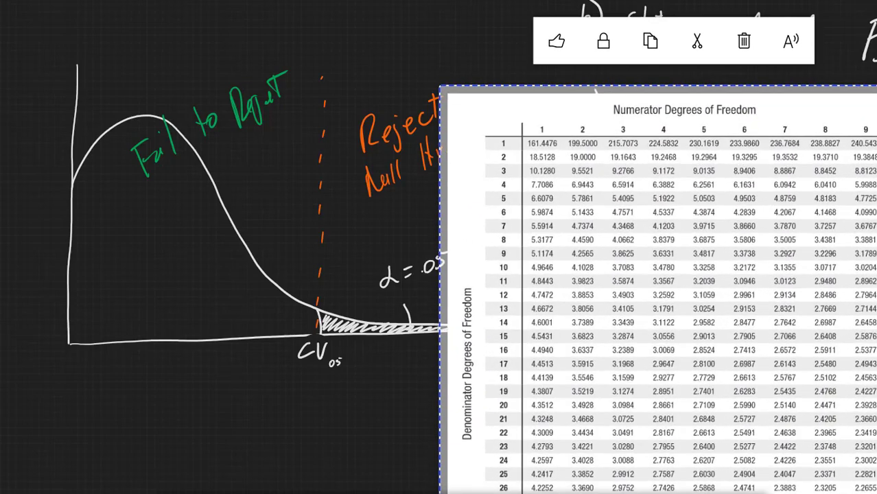
pyautogui.moveTo(875, 384); pyautogui.dragTo(669, 315)
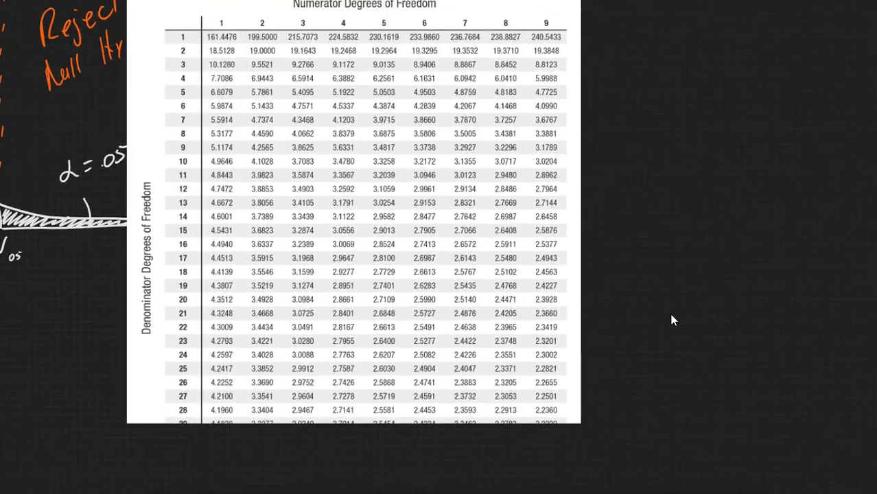
pyautogui.moveTo(429, 306); pyautogui.dragTo(549, 364)
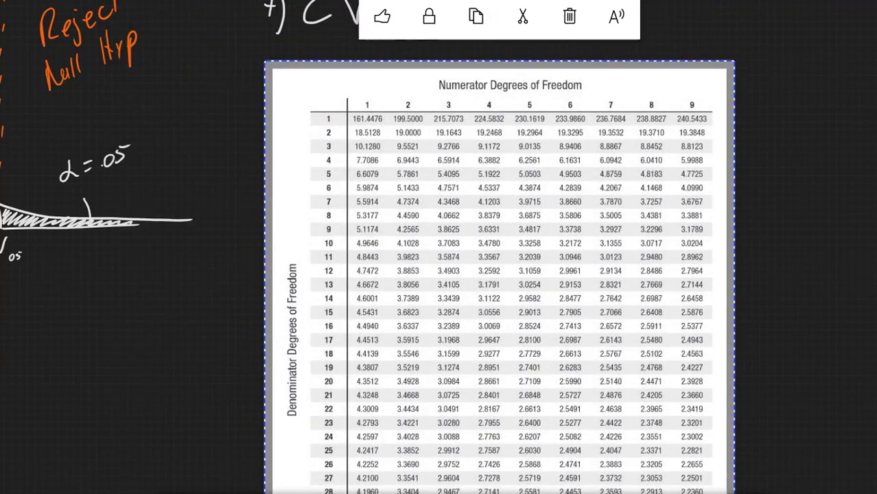
pyautogui.moveTo(875, 325); pyautogui.dragTo(827, 249)
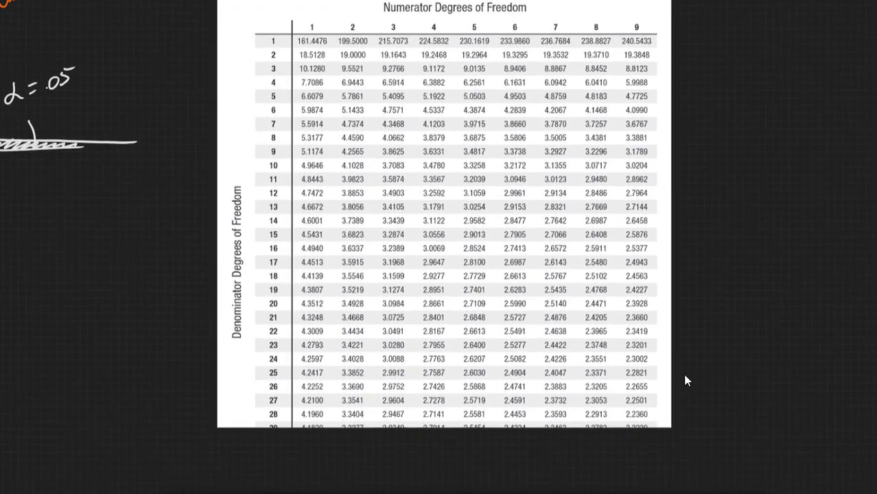
pyautogui.click(671, 426)
pyautogui.moveTo(677, 430); pyautogui.dragTo(757, 493)
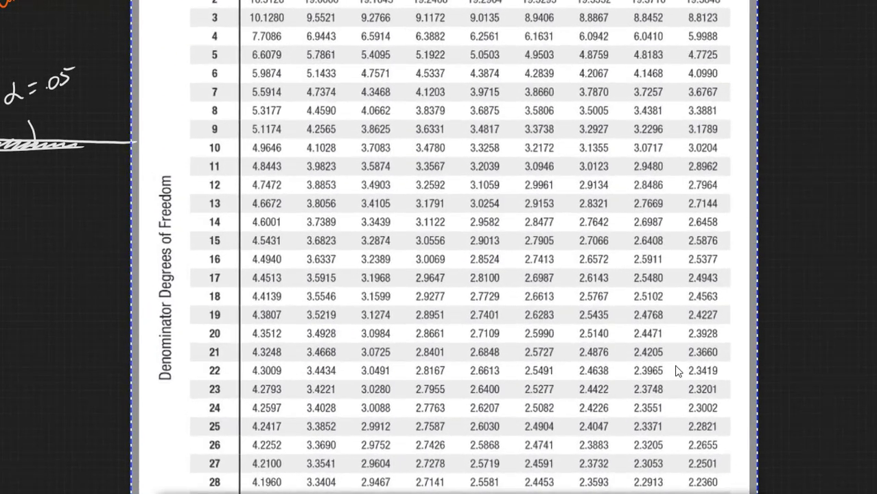
pyautogui.moveTo(609, 219); pyautogui.dragTo(708, 356)
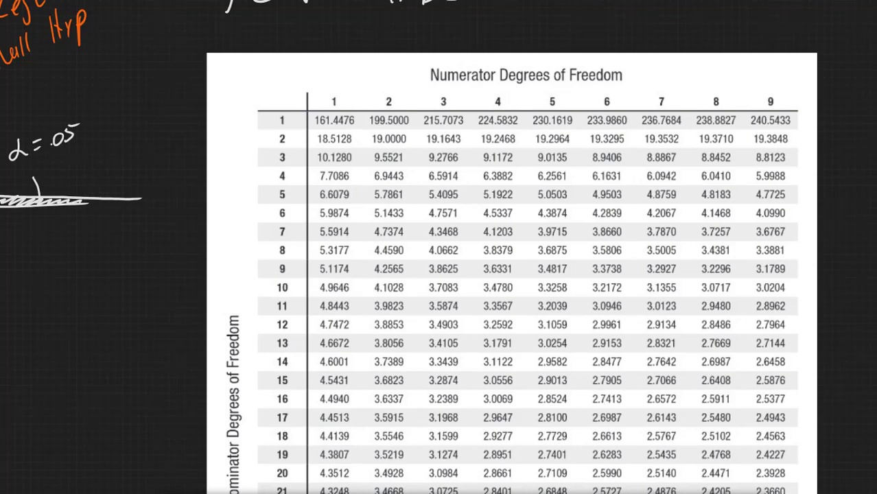
pyautogui.moveTo(876, 348); pyautogui.dragTo(862, 291)
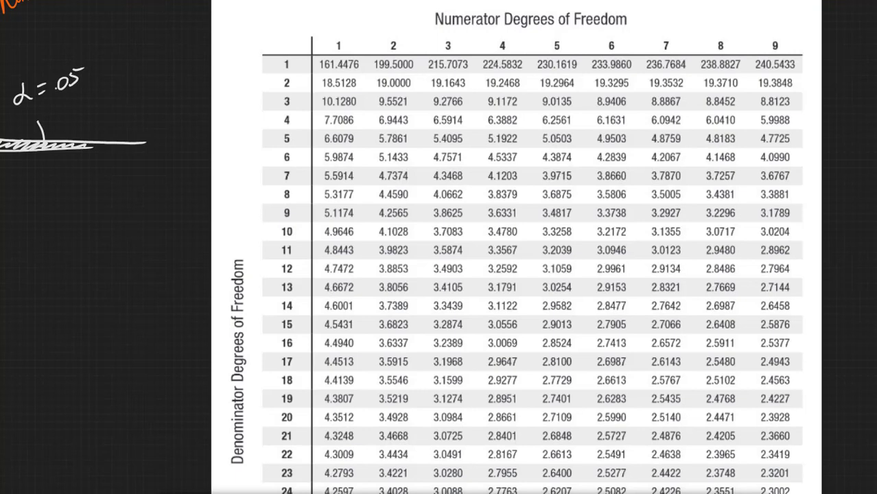
# Handwrite "ANOVA TABLE?" in orange beside the F-distribution table image and underline it twice
pyautogui.moveTo(42, 324)
pyautogui.mouseDown()
pyautogui.moveTo(89, 261)
pyautogui.moveTo(102, 280)
pyautogui.mouseUp()
pyautogui.moveTo(103, 236)
pyautogui.mouseDown()
pyautogui.moveTo(132, 255)
pyautogui.moveTo(150, 214)
pyautogui.moveTo(173, 207)
pyautogui.mouseUp()
pyautogui.moveTo(47, 343); pyautogui.dragTo(187, 229)
pyautogui.moveTo(55, 358); pyautogui.dragTo(176, 263)
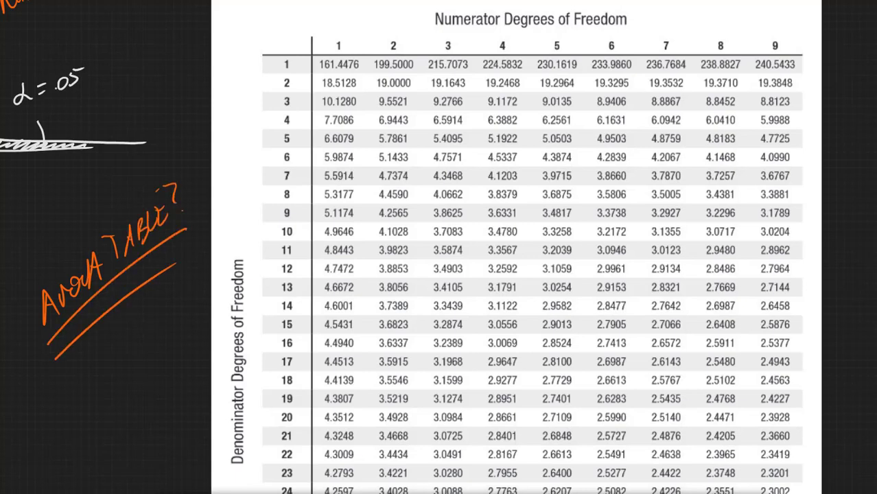
# Handwrite a summation sign beside the sales data and the total 49 beneath column A, erasing the division by 4
pyautogui.scroll(-5, 679, 305)
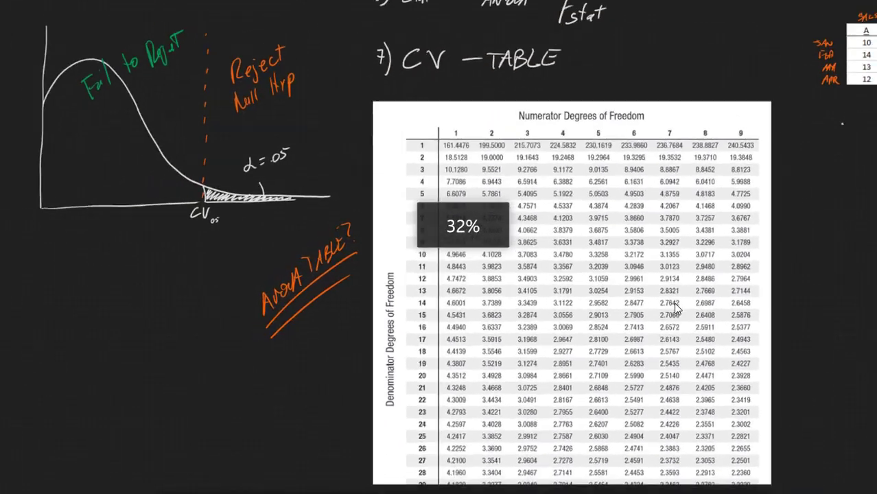
pyautogui.scroll(-3, 675, 305)
pyautogui.moveTo(802, 257); pyautogui.dragTo(587, 282)
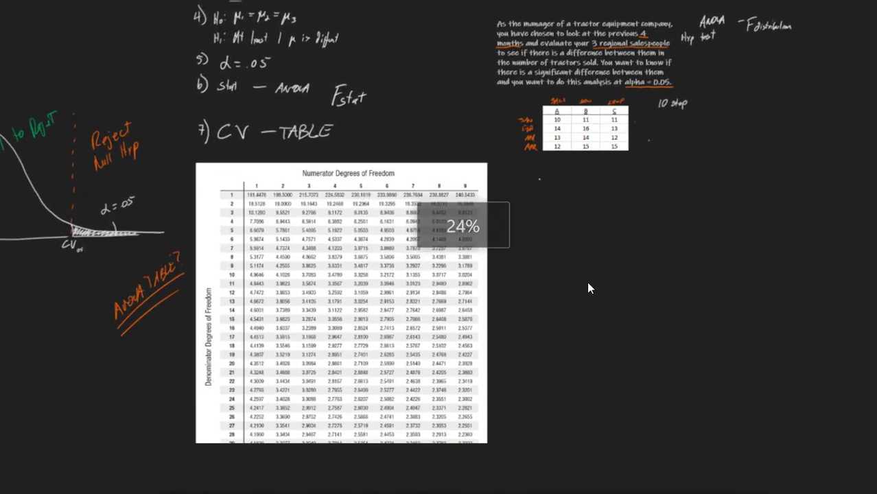
pyautogui.scroll(5, 587, 281)
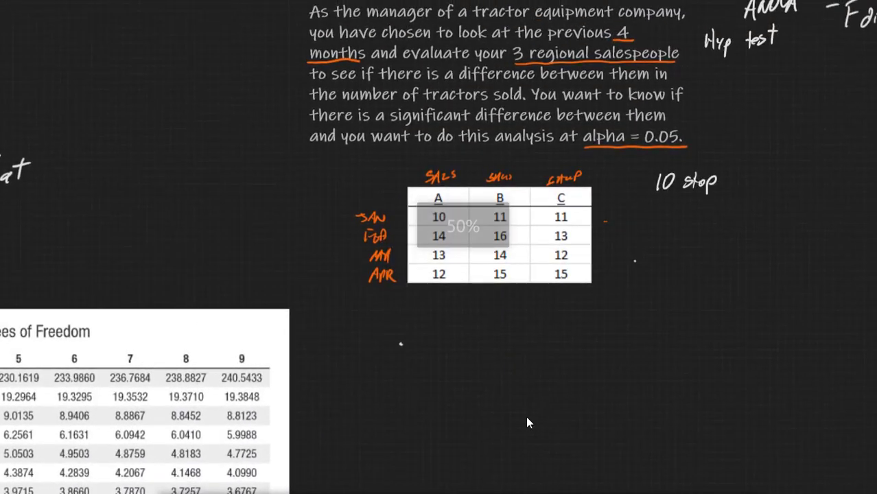
pyautogui.moveTo(665, 373); pyautogui.dragTo(532, 300)
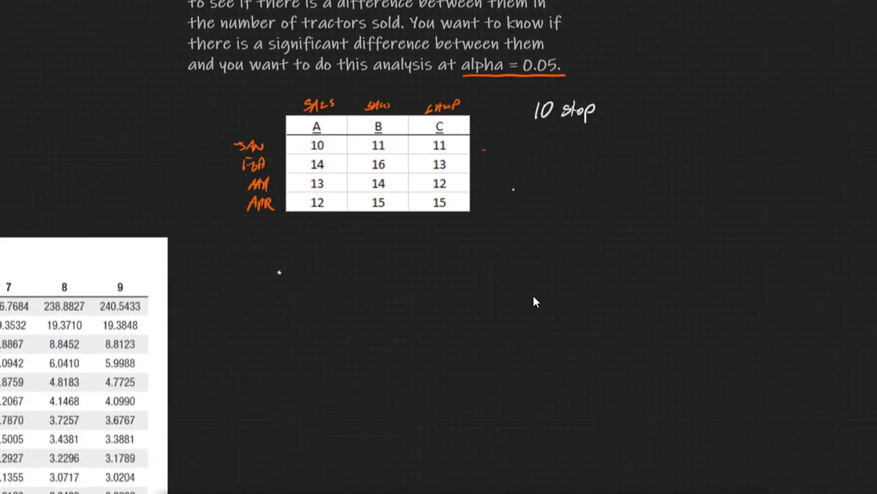
pyautogui.moveTo(569, 184)
pyautogui.mouseDown()
pyautogui.moveTo(551, 213)
pyautogui.moveTo(597, 218)
pyautogui.mouseUp()
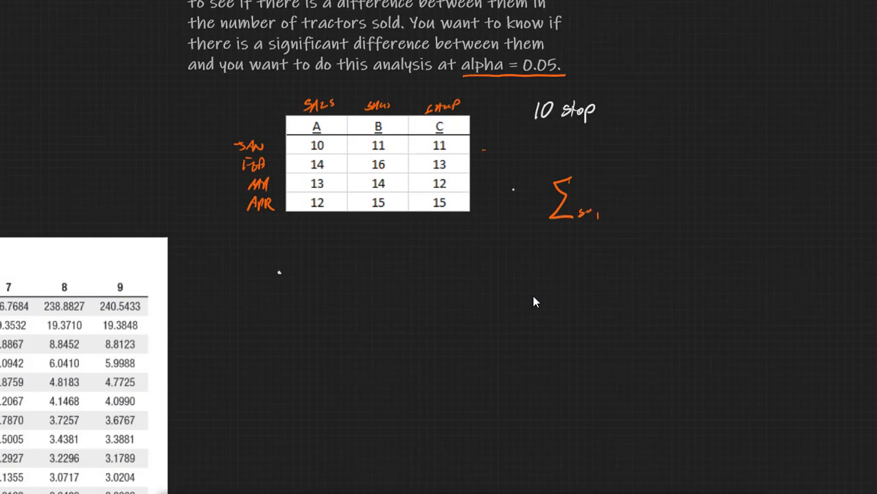
pyautogui.moveTo(304, 231)
pyautogui.mouseDown()
pyautogui.moveTo(300, 244)
pyautogui.moveTo(316, 242)
pyautogui.mouseUp()
pyautogui.moveTo(312, 230)
pyautogui.mouseDown()
pyautogui.moveTo(323, 260)
pyautogui.moveTo(306, 272)
pyautogui.moveTo(337, 284)
pyautogui.mouseUp()
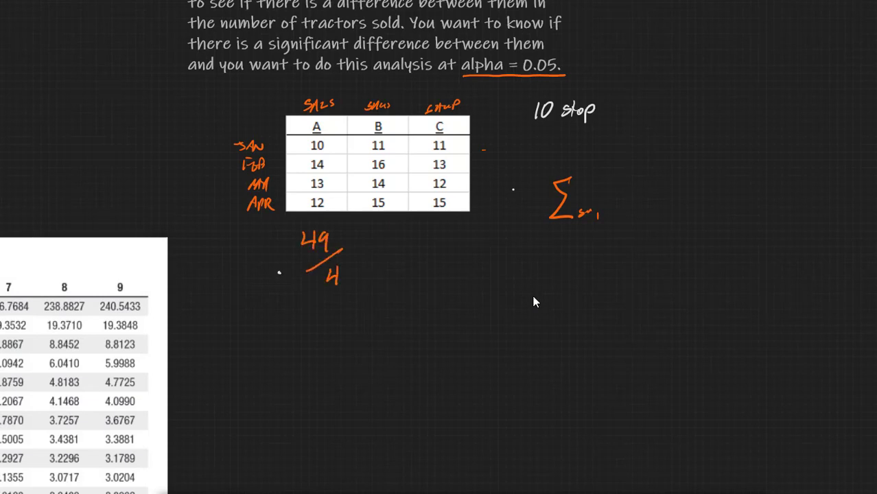
pyautogui.moveTo(340, 250); pyautogui.dragTo(326, 280)
# Handwrite the between-group sum of squares under the sales data: the sum from j=1 to K of nj(x̄j − x̿)²
pyautogui.moveTo(324, 283)
pyautogui.mouseDown()
pyautogui.moveTo(287, 291)
pyautogui.moveTo(278, 337)
pyautogui.moveTo(324, 335)
pyautogui.moveTo(276, 364)
pyautogui.moveTo(306, 354)
pyautogui.moveTo(311, 363)
pyautogui.mouseUp()
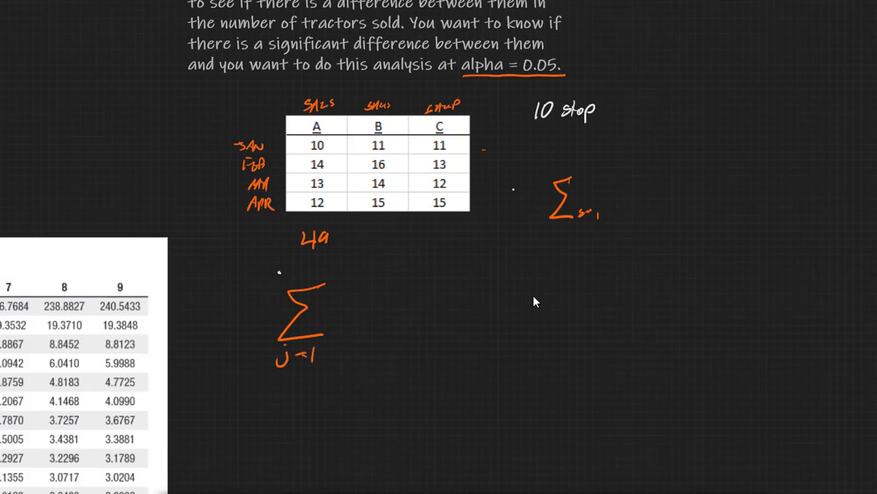
pyautogui.moveTo(304, 265)
pyautogui.mouseDown()
pyautogui.moveTo(302, 280)
pyautogui.moveTo(319, 279)
pyautogui.mouseUp()
pyautogui.moveTo(343, 308); pyautogui.dragTo(357, 334)
pyautogui.moveTo(400, 275); pyautogui.dragTo(389, 332)
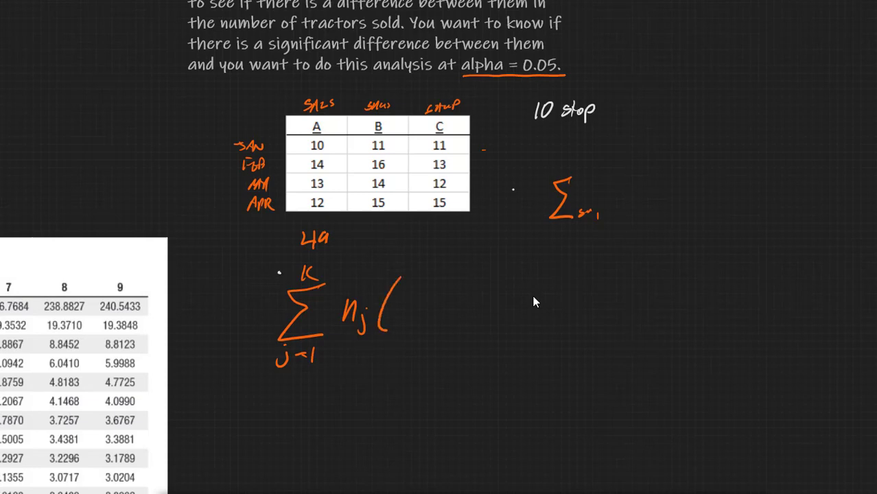
pyautogui.moveTo(409, 300)
pyautogui.mouseDown()
pyautogui.moveTo(420, 328)
pyautogui.moveTo(404, 329)
pyautogui.mouseUp()
pyautogui.moveTo(407, 282); pyautogui.dragTo(425, 281)
pyautogui.moveTo(428, 318)
pyautogui.mouseDown()
pyautogui.moveTo(418, 335)
pyautogui.moveTo(457, 311)
pyautogui.moveTo(475, 332)
pyautogui.mouseUp()
pyautogui.moveTo(475, 310); pyautogui.dragTo(490, 329)
pyautogui.moveTo(481, 294); pyautogui.dragTo(498, 292)
pyautogui.moveTo(483, 283)
pyautogui.mouseDown()
pyautogui.moveTo(499, 280)
pyautogui.moveTo(492, 348)
pyautogui.mouseUp()
pyautogui.moveTo(516, 266)
pyautogui.mouseDown()
pyautogui.moveTo(523, 283)
pyautogui.moveTo(536, 278)
pyautogui.mouseUp()
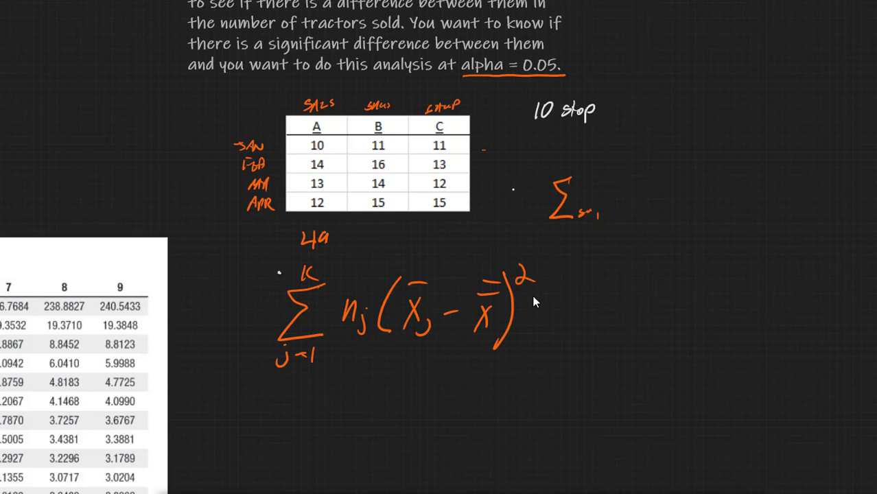
# Write K−1 as the formula's denominator with the label "df Numerator", and erase the whole formula and the separate summation sign
pyautogui.moveTo(262, 383); pyautogui.dragTo(546, 357)
pyautogui.moveTo(341, 389); pyautogui.dragTo(339, 416)
pyautogui.moveTo(356, 394)
pyautogui.mouseDown()
pyautogui.moveTo(363, 410)
pyautogui.moveTo(376, 399)
pyautogui.mouseUp()
pyautogui.moveTo(391, 390)
pyautogui.mouseDown()
pyautogui.moveTo(392, 412)
pyautogui.moveTo(474, 404)
pyautogui.moveTo(521, 376)
pyautogui.moveTo(522, 423)
pyautogui.moveTo(531, 402)
pyautogui.moveTo(589, 377)
pyautogui.moveTo(667, 381)
pyautogui.mouseUp()
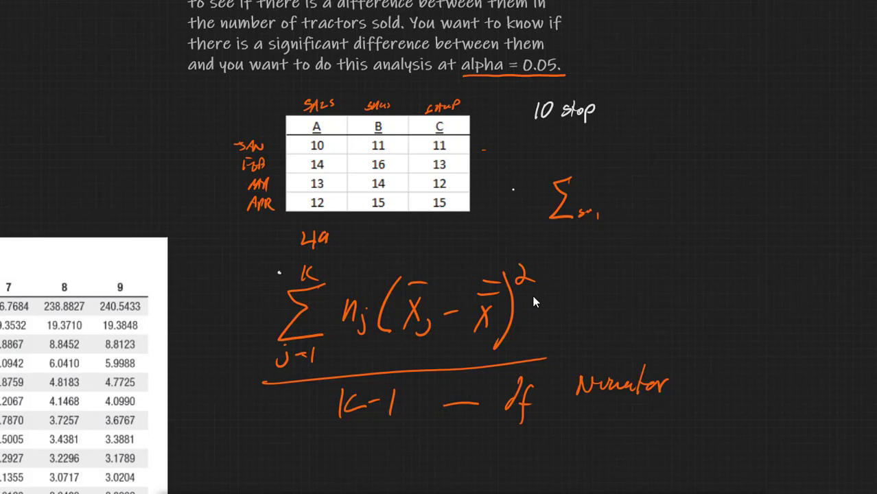
pyautogui.moveTo(284, 278)
pyautogui.mouseDown()
pyautogui.moveTo(393, 287)
pyautogui.moveTo(564, 274)
pyautogui.moveTo(304, 313)
pyautogui.moveTo(514, 315)
pyautogui.moveTo(346, 370)
pyautogui.moveTo(578, 381)
pyautogui.moveTo(659, 353)
pyautogui.moveTo(601, 223)
pyautogui.moveTo(570, 203)
pyautogui.moveTo(553, 197)
pyautogui.moveTo(525, 218)
pyautogui.moveTo(515, 266)
pyautogui.mouseUp()
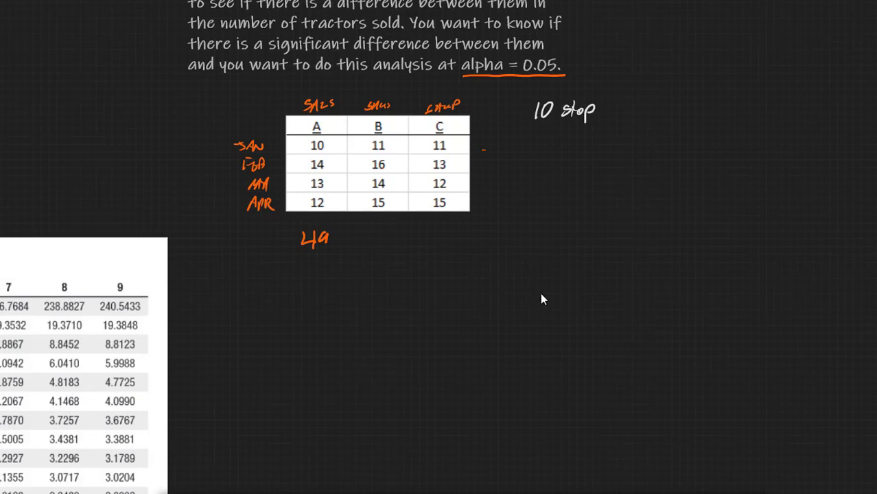
# Switch to the Excel workbook holding the sales data, enlarge its window to fill the screen and set the zoom to 130%
pyautogui.click(374, 177)
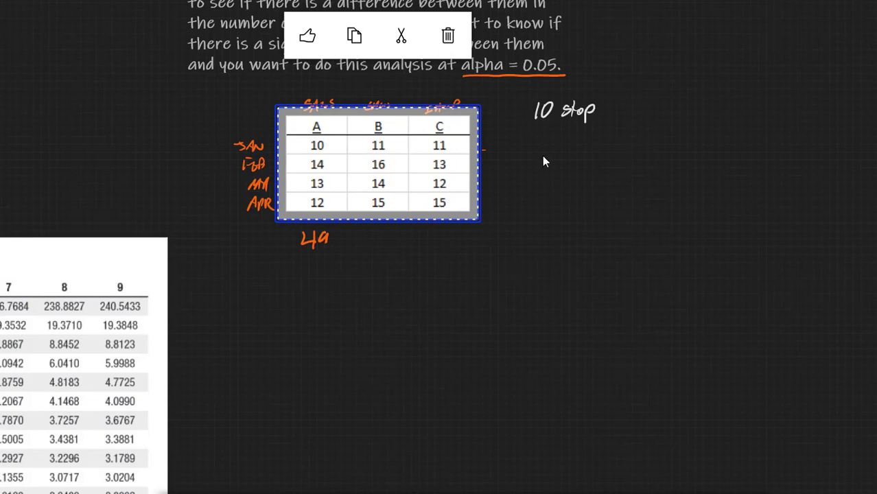
pyautogui.click(590, 205)
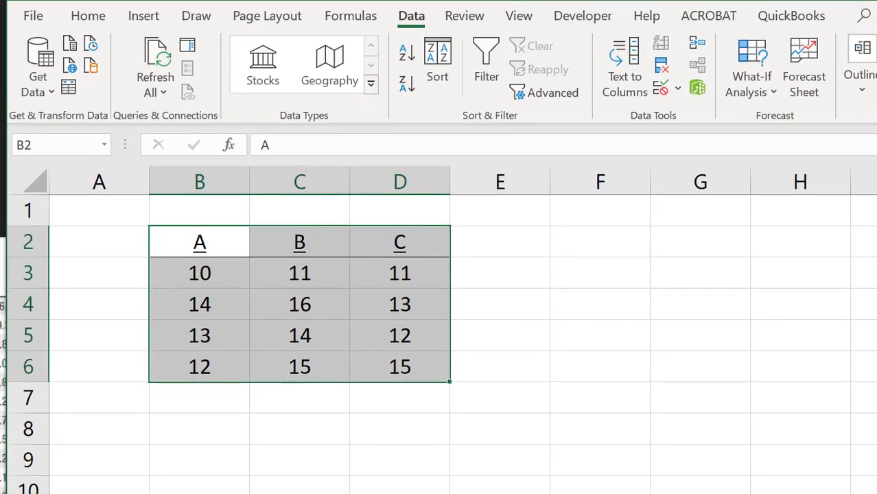
pyautogui.click(492, 302)
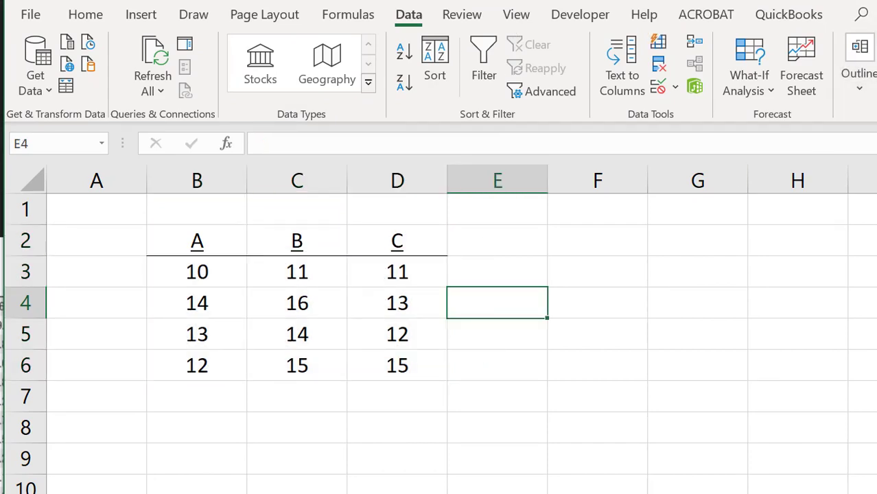
pyautogui.moveTo(876, 0); pyautogui.dragTo(768, 232)
pyautogui.moveTo(399, 244); pyautogui.dragTo(397, 18)
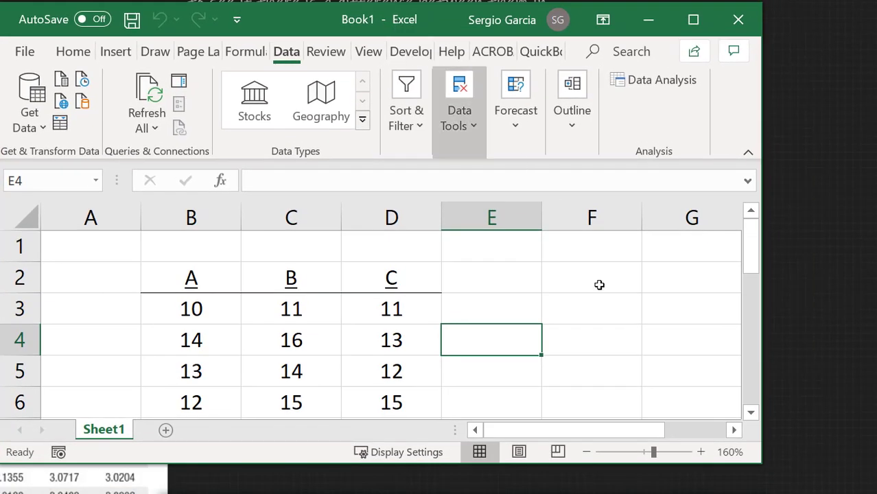
pyautogui.moveTo(759, 462); pyautogui.dragTo(876, 492)
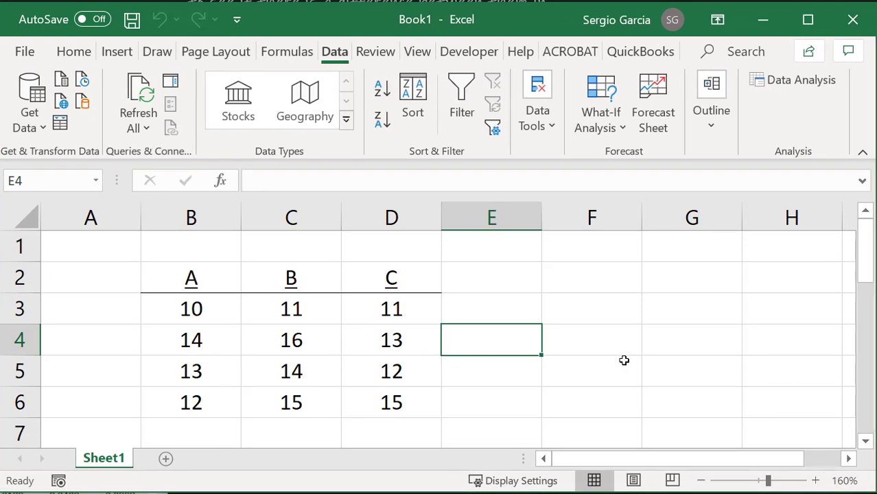
pyautogui.scroll(-2, 624, 361)
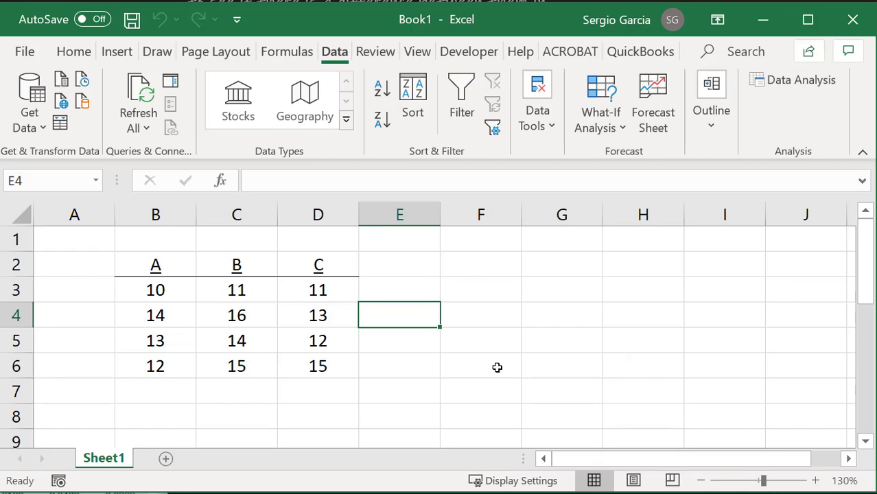
# Total column A's sales in cell B8 with =SUM(B3:B6)
pyautogui.click(156, 295)
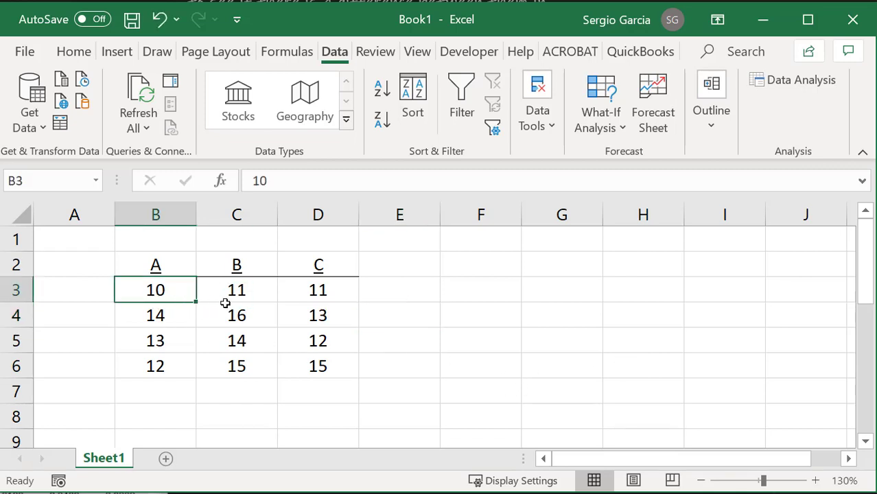
pyautogui.click(243, 294)
pyautogui.moveTo(309, 295); pyautogui.dragTo(315, 316)
pyautogui.click(172, 400)
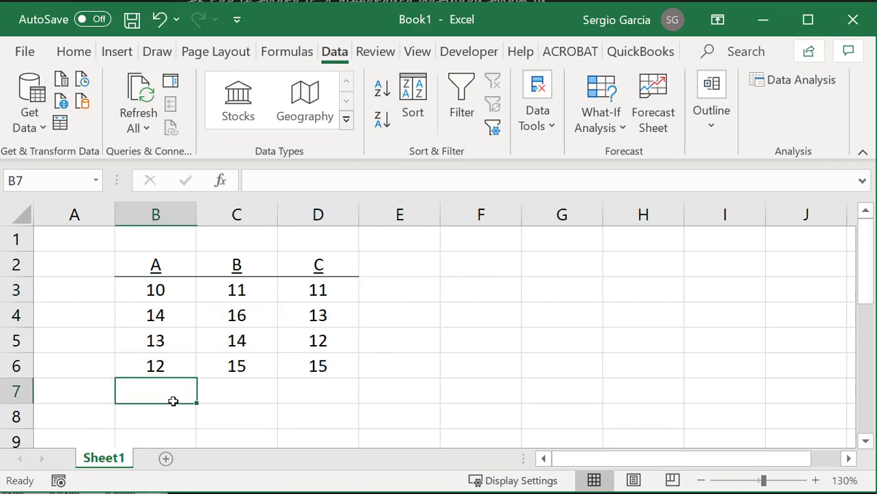
pyautogui.click(174, 418)
pyautogui.write('=sum(')
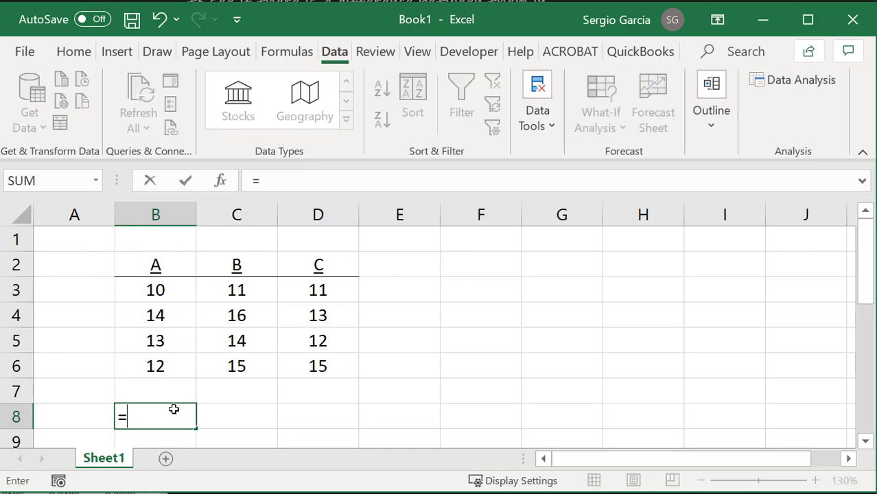
pyautogui.press('Up')
pyautogui.press('Up')
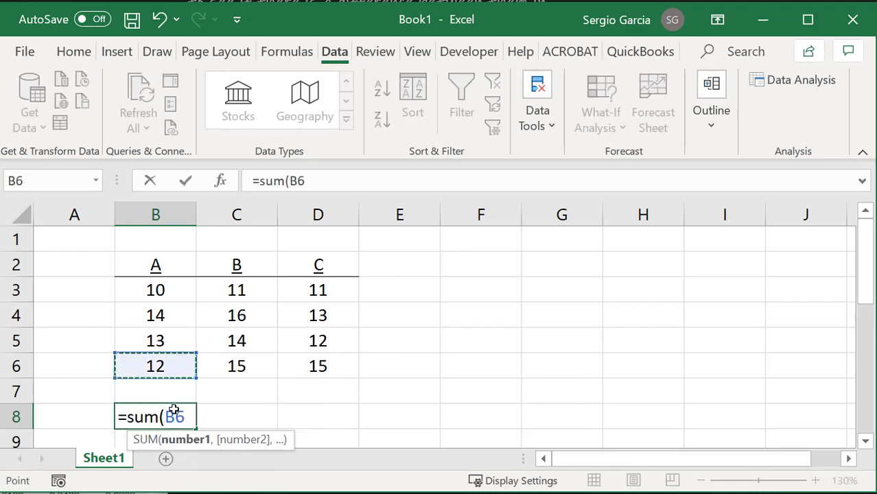
pyautogui.hotkey('shift', 'Up')
pyautogui.hotkey('shift', 'Up')
pyautogui.hotkey('shift', 'Up')
pyautogui.press('Return')
pyautogui.press('Up')
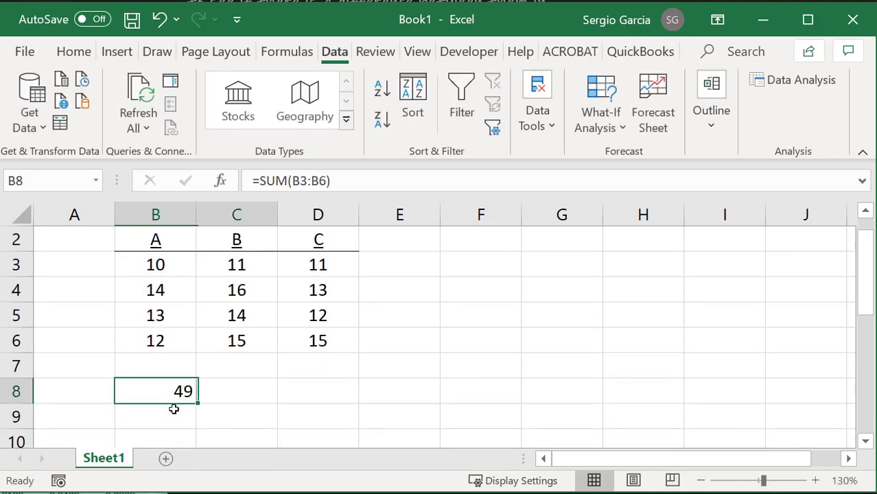
# Fill the sum formula from B8 across to D8, and clear the contents of B8:D9
pyautogui.hotkey('shift', 'Right')
pyautogui.hotkey('shift', 'Right')
pyautogui.hotkey('ctrl', 'r')
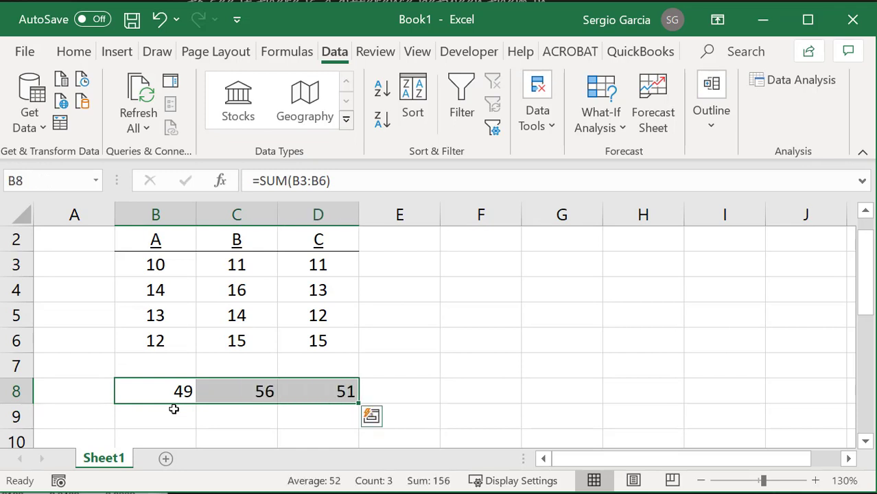
pyautogui.click(213, 365)
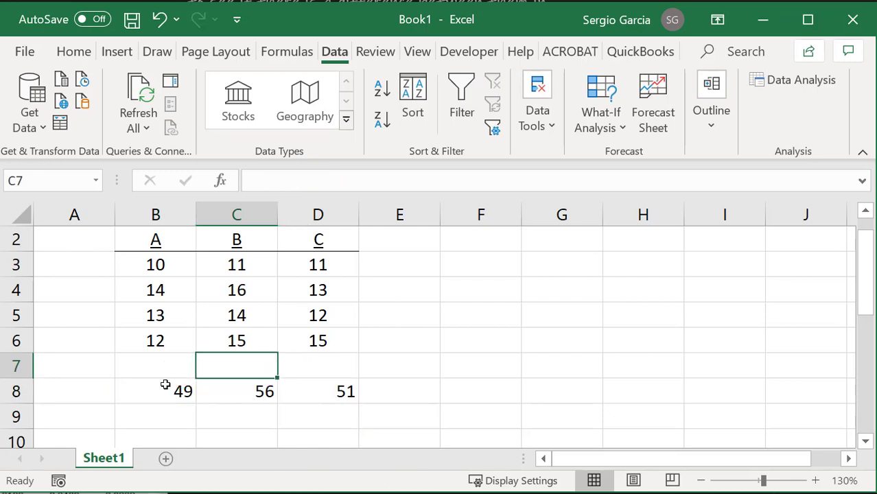
pyautogui.moveTo(164, 385); pyautogui.dragTo(279, 410)
pyautogui.press('Delete')
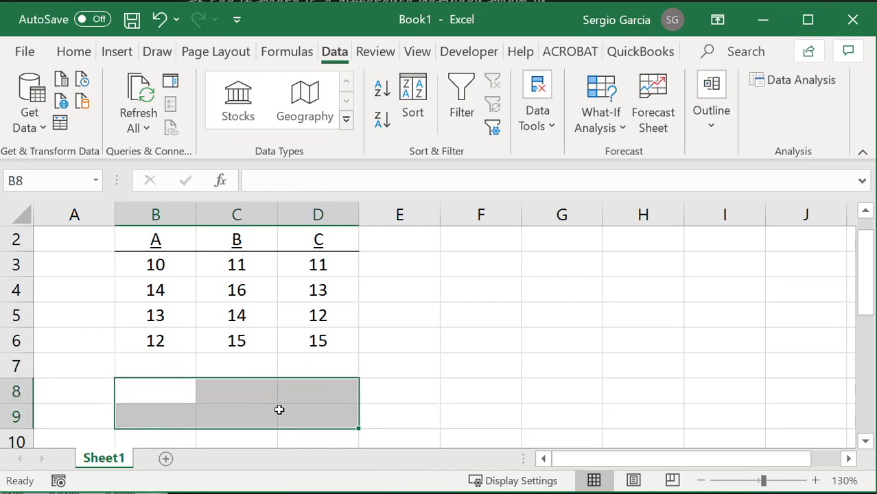
# Open the Excel add-ins manager from the program's options
pyautogui.scroll(1, 239, 362)
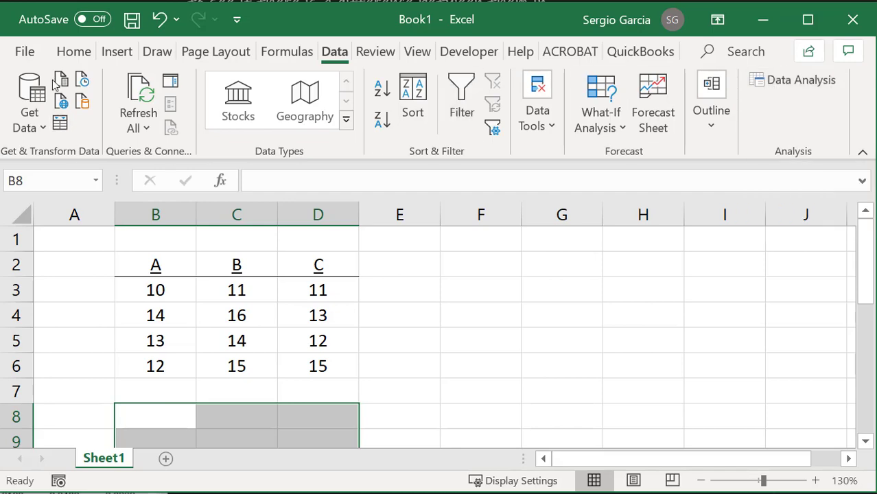
pyautogui.click(24, 55)
pyautogui.scroll(-3, 78, 303)
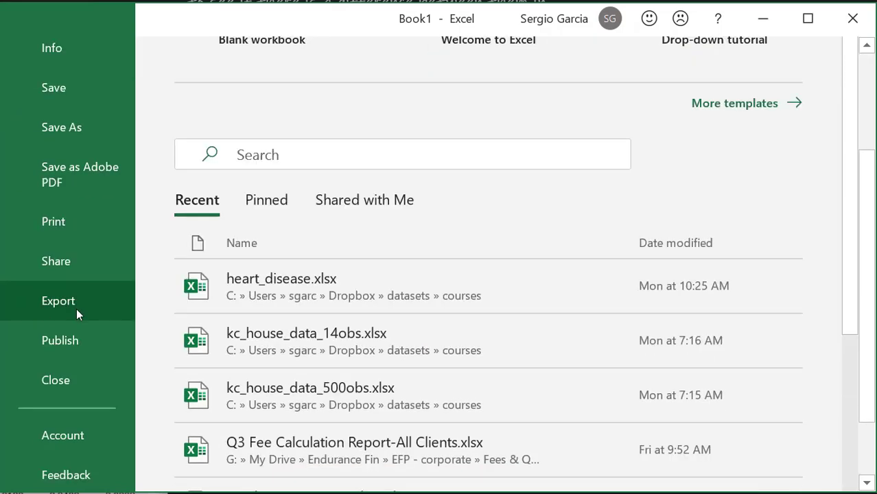
pyautogui.scroll(-1, 76, 308)
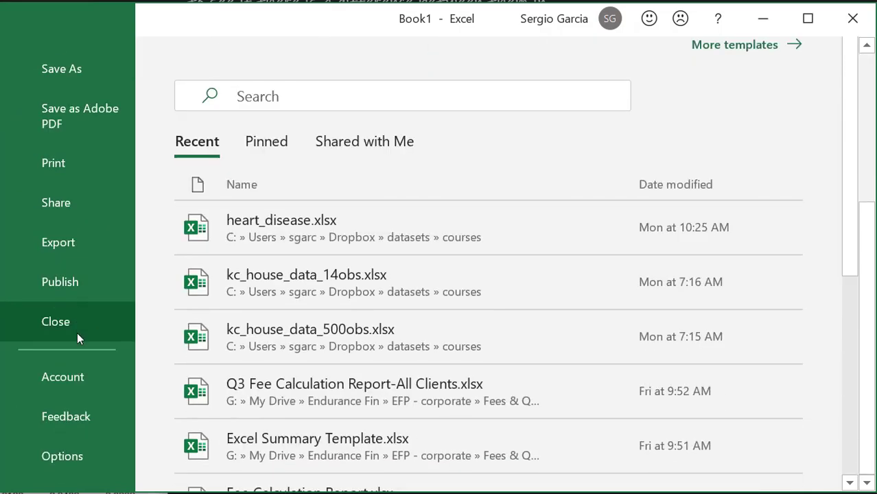
pyautogui.click(63, 456)
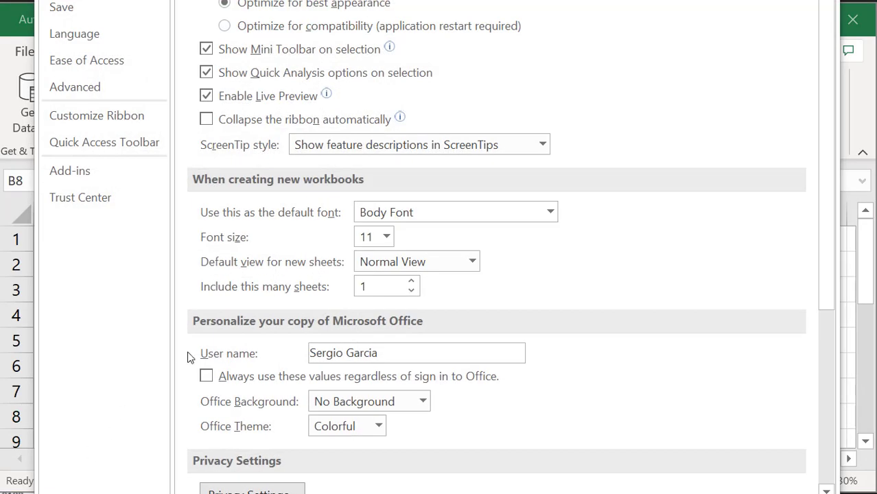
pyautogui.scroll(-5, 189, 357)
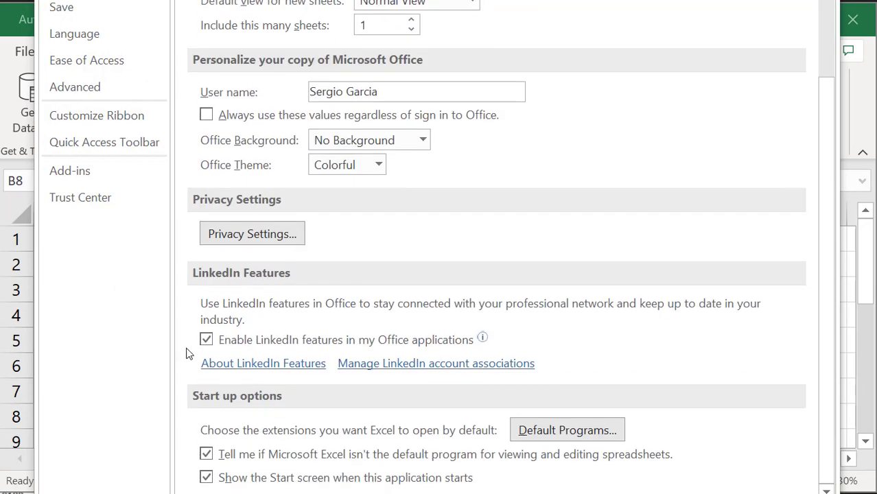
pyautogui.scroll(5, 190, 347)
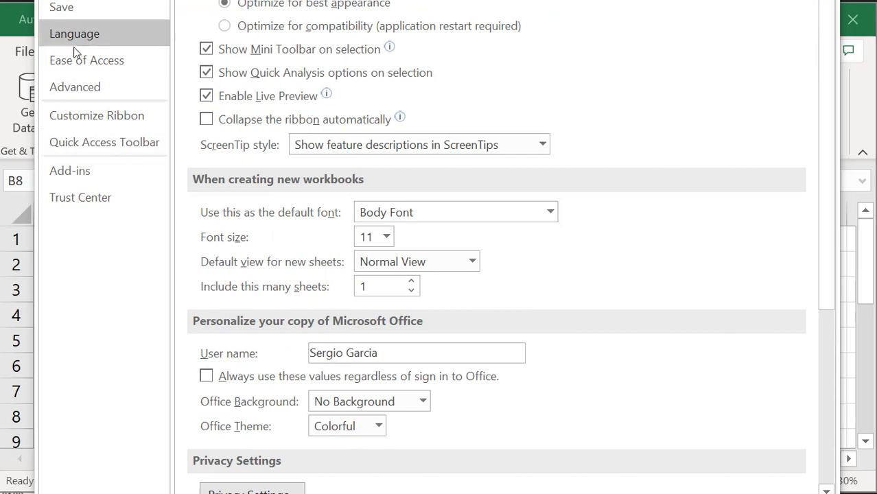
pyautogui.click(82, 170)
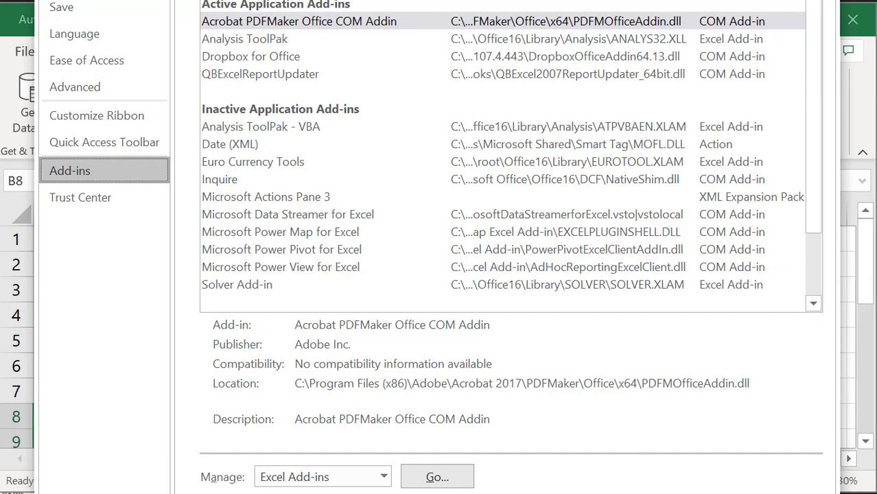
pyautogui.click(437, 477)
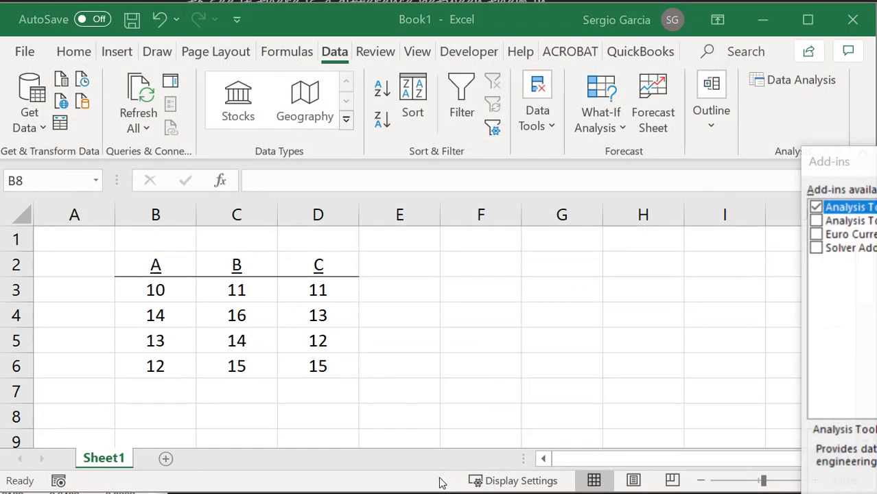
# Make sure the Analysis ToolPak add-in is enabled and apply the add-in selection
pyautogui.moveTo(866, 163); pyautogui.dragTo(317, 55)
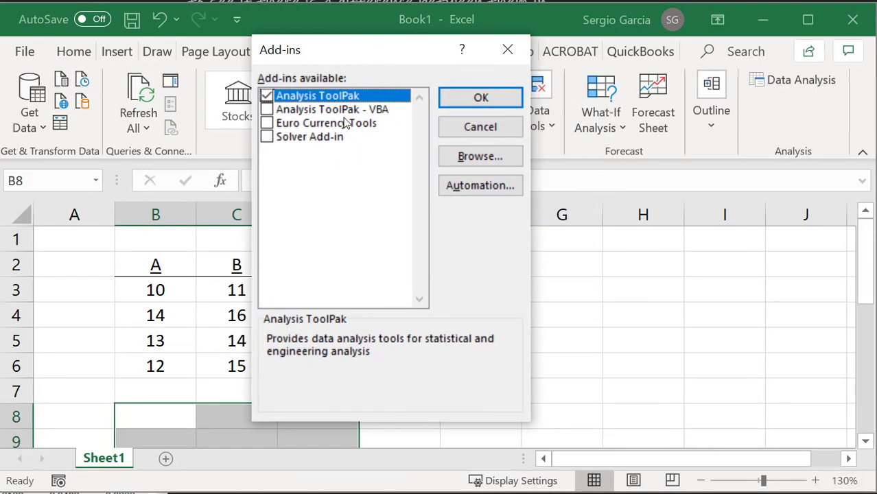
pyautogui.click(267, 97)
pyautogui.click(472, 99)
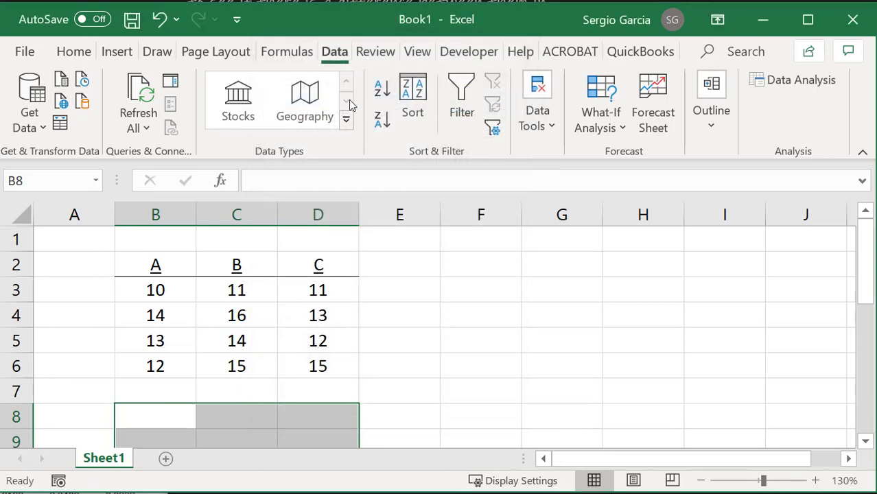
# Start the Anova: Single Factor tool from the data analysis tools
pyautogui.click(286, 55)
pyautogui.click(335, 53)
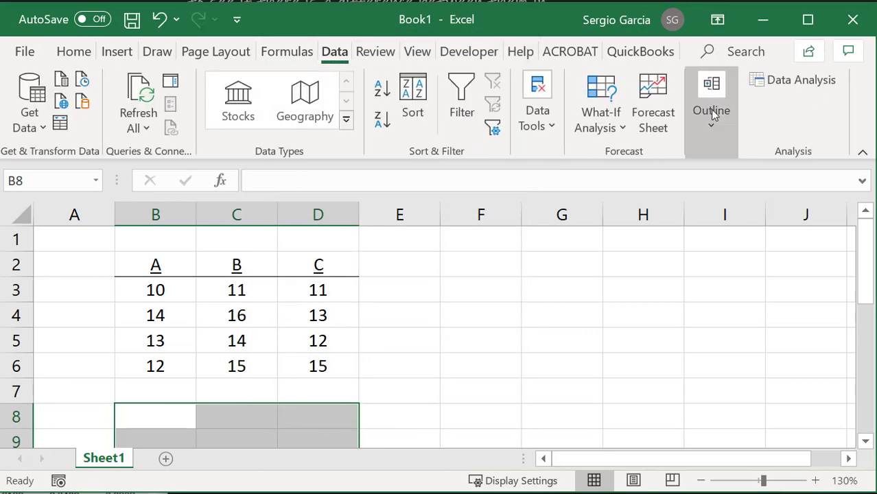
pyautogui.click(792, 86)
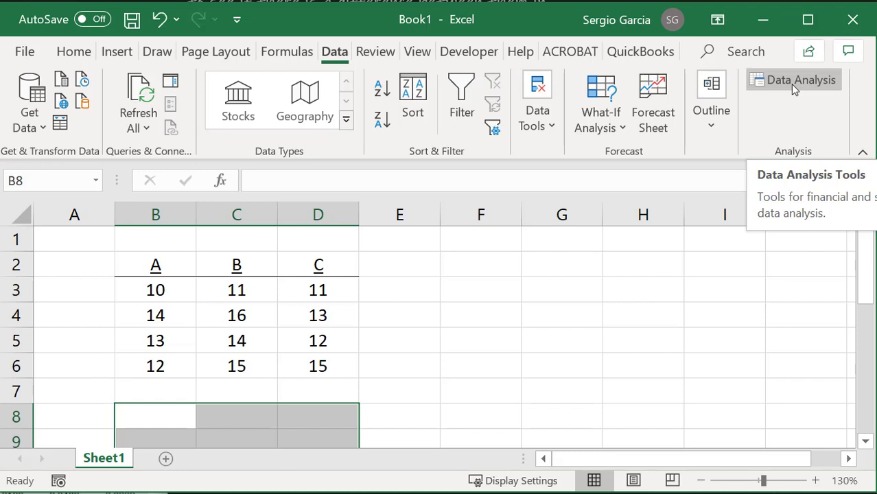
pyautogui.click(796, 81)
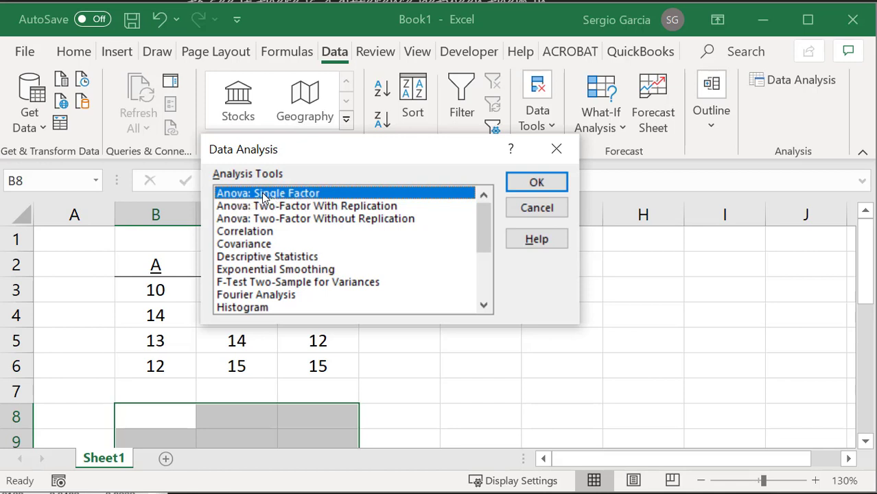
pyautogui.click(547, 186)
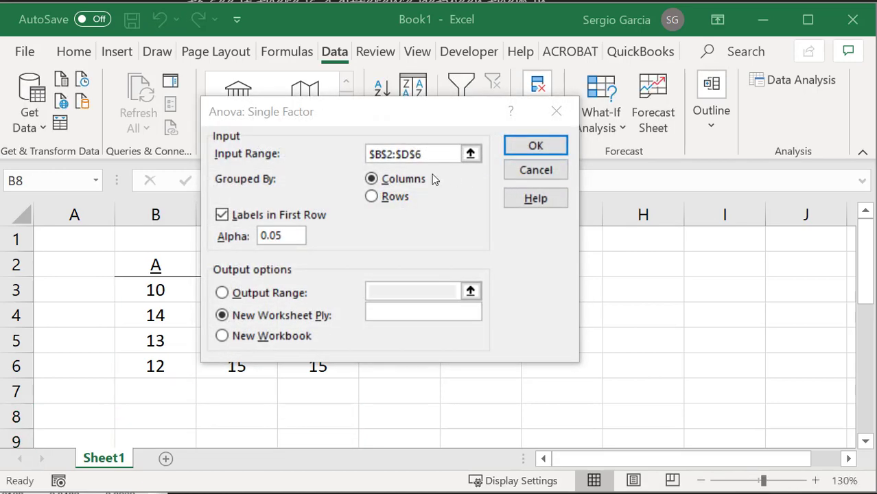
# Set the ANOVA input range to $B$2:$D$6, covering the three salespeople's headers and sales
pyautogui.moveTo(407, 115); pyautogui.dragTo(623, 103)
pyautogui.click(237, 315)
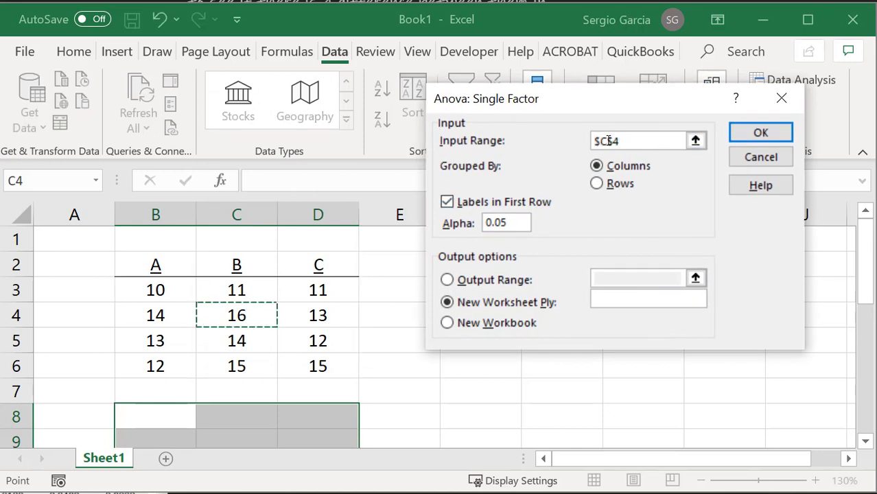
pyautogui.press('BackSpace')
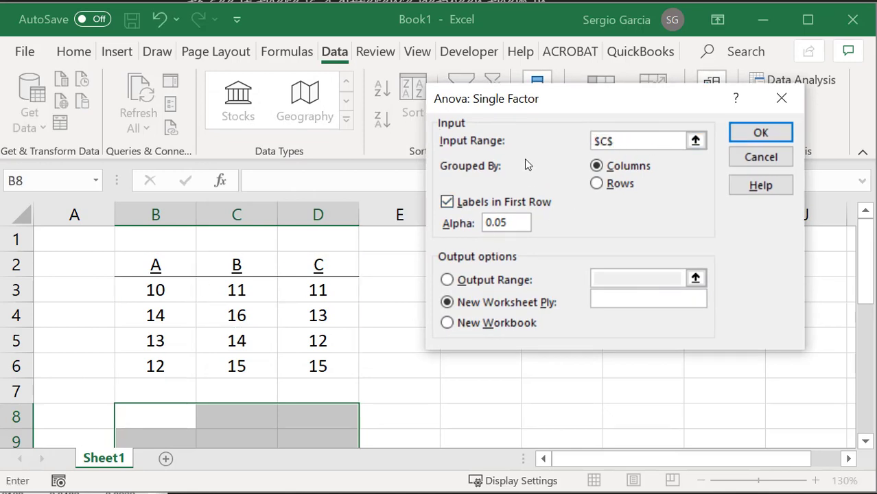
pyautogui.press('BackSpace')
pyautogui.press('BackSpace')
pyautogui.press('BackSpace')
pyautogui.moveTo(173, 263); pyautogui.dragTo(293, 367)
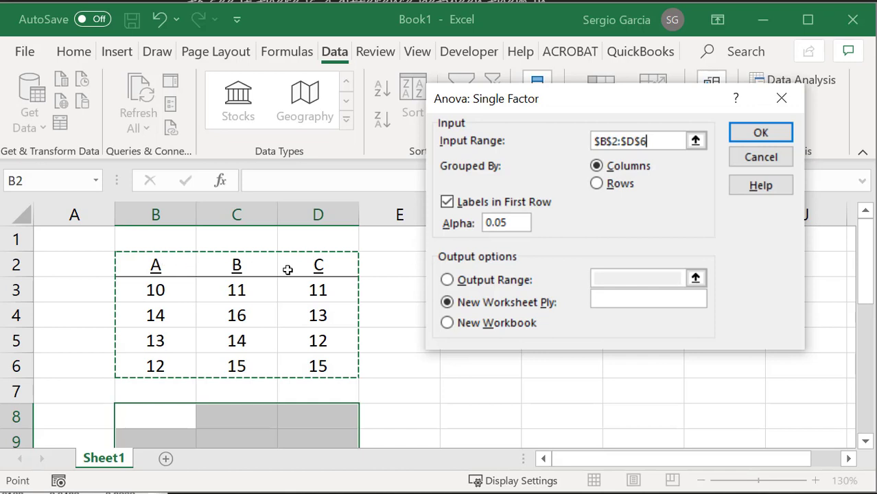
# Keep the labels in the first row and run the ANOVA by columns at alpha 0.05, with output on a new worksheet
pyautogui.click(448, 204)
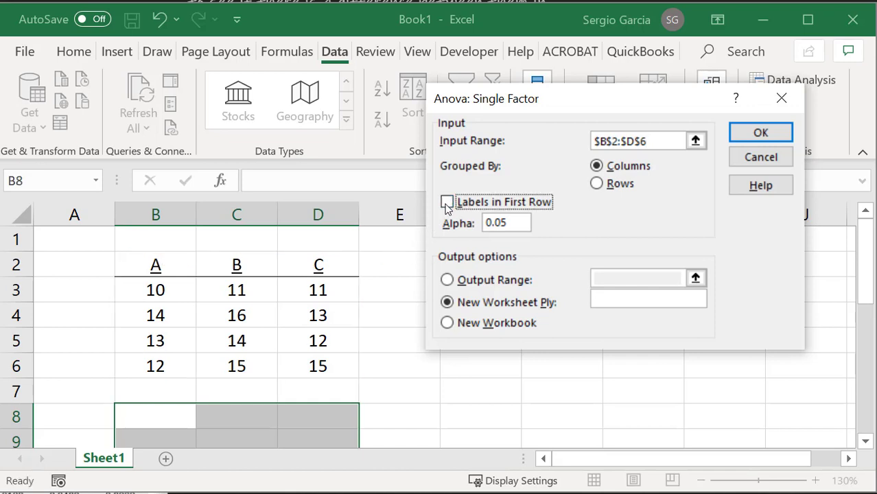
pyautogui.click(448, 205)
pyautogui.click(760, 133)
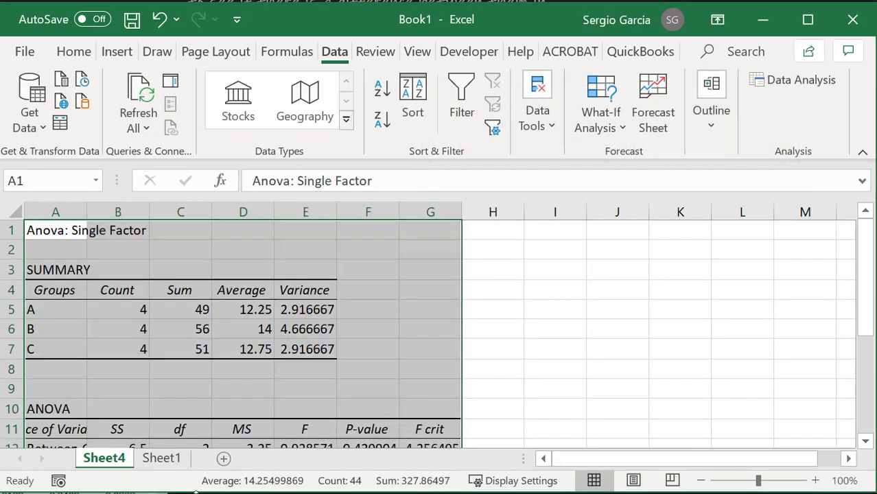
# Rename the new results sheet ANOVA and the sales sheet Data
pyautogui.doubleClick(115, 459)
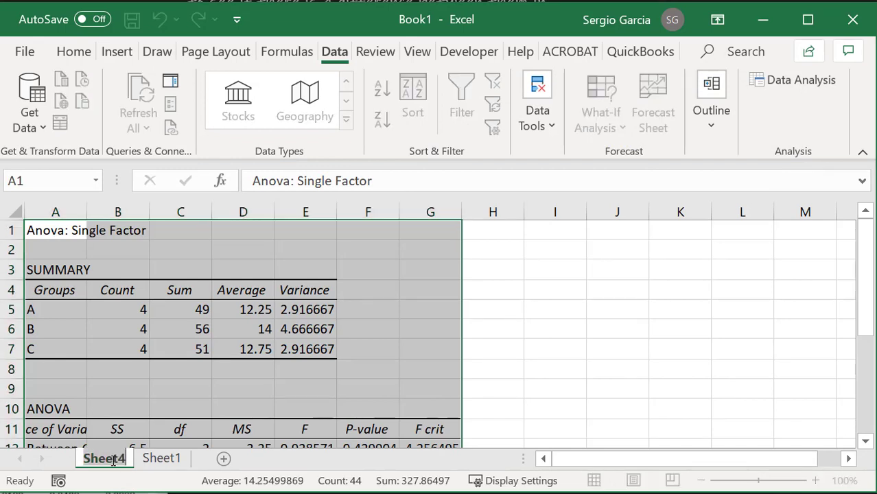
pyautogui.write('ANOVA')
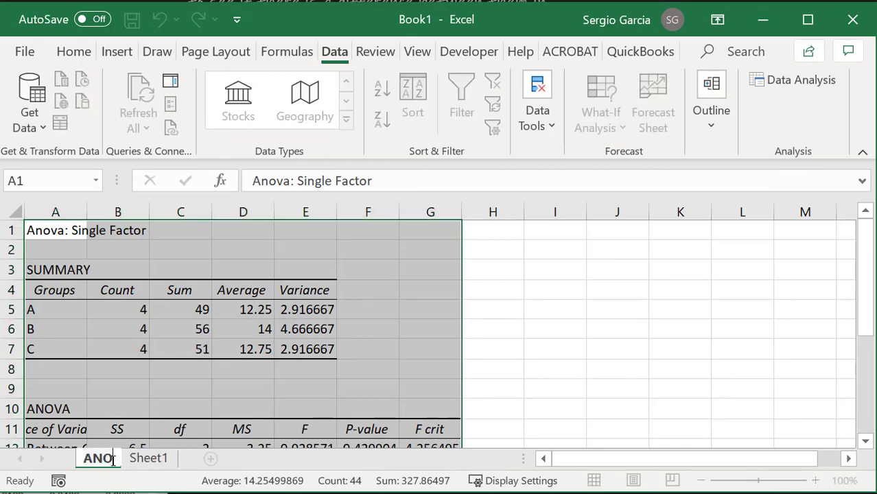
pyautogui.click(170, 458)
pyautogui.doubleClick(175, 455)
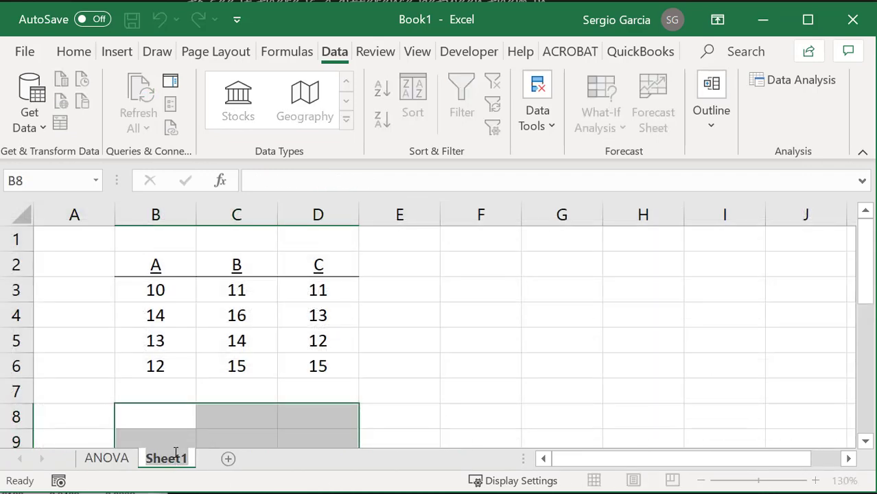
pyautogui.write('Data')
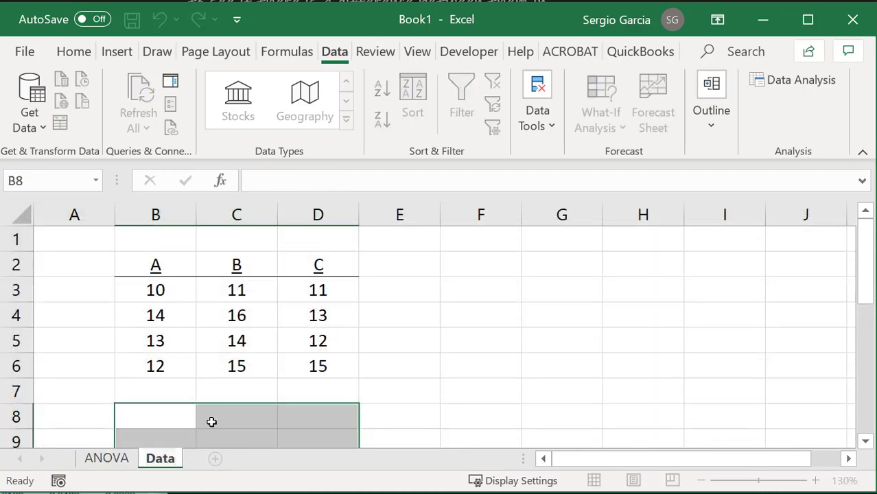
pyautogui.press('Return')
# Return to the ANOVA sheet, deselect the results and collapse the ribbon to show more rows
pyautogui.click(117, 459)
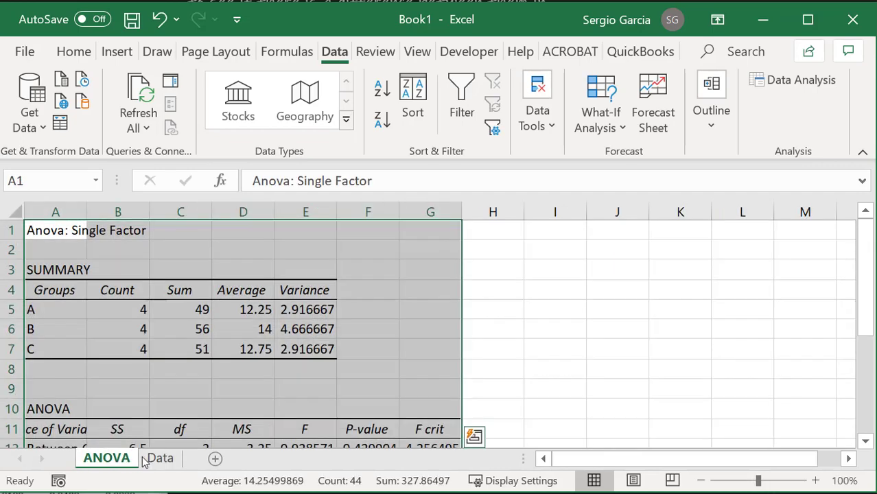
pyautogui.click(137, 365)
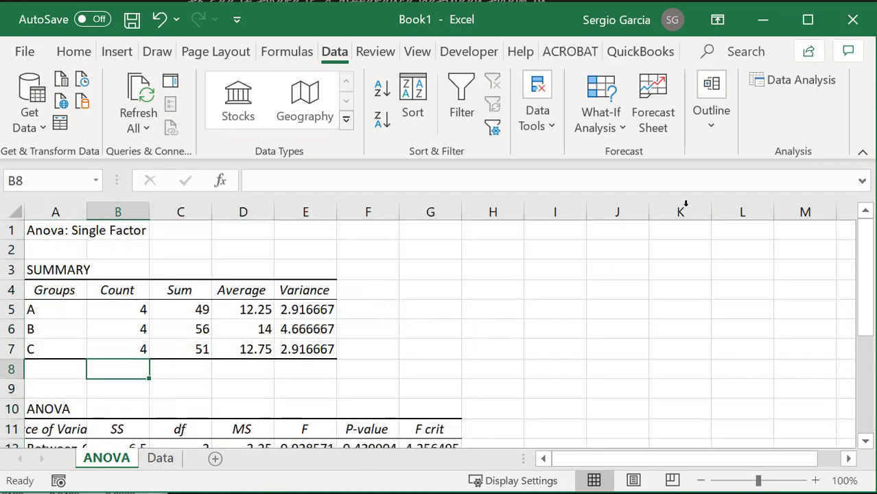
pyautogui.click(862, 152)
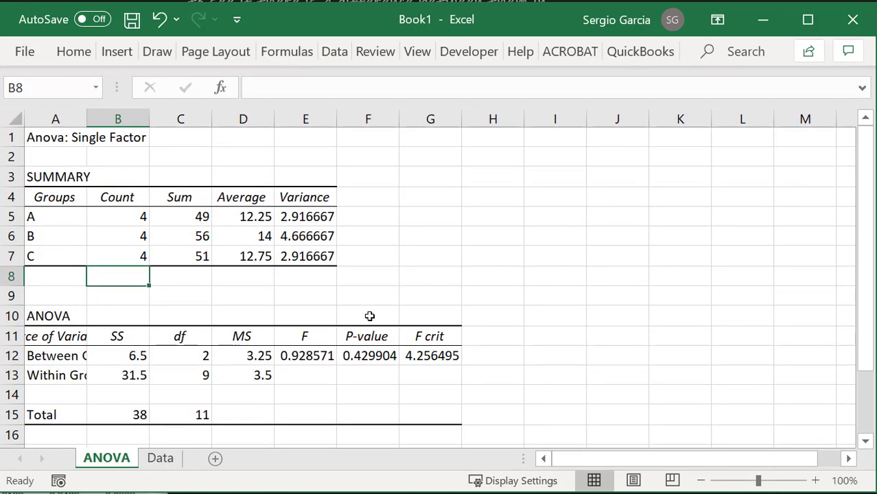
# Autofit the widths of the ANOVA result columns A to G to their contents
pyautogui.moveTo(61, 121); pyautogui.dragTo(487, 224)
pyautogui.doubleClick(461, 118)
pyautogui.click(422, 328)
# Delete columns F and G, which hold P-value and F crit, from the ANOVA results
pyautogui.rightClick(488, 224)
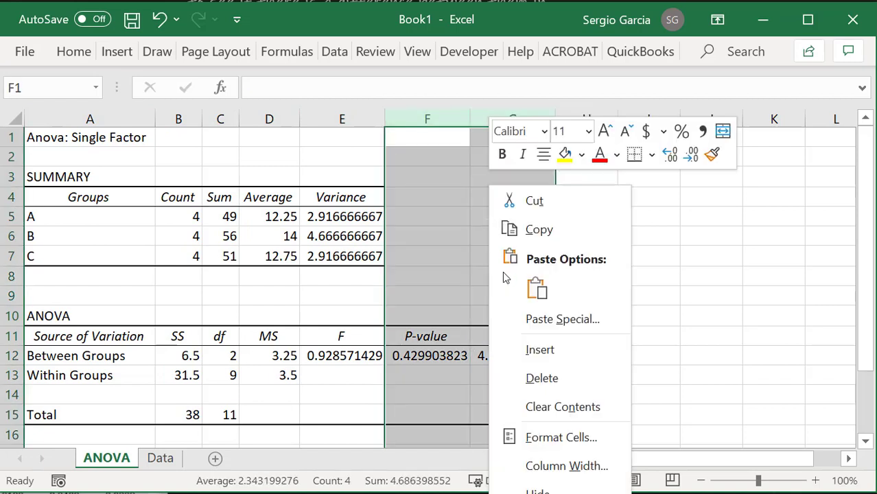
pyautogui.click(525, 376)
pyautogui.click(480, 353)
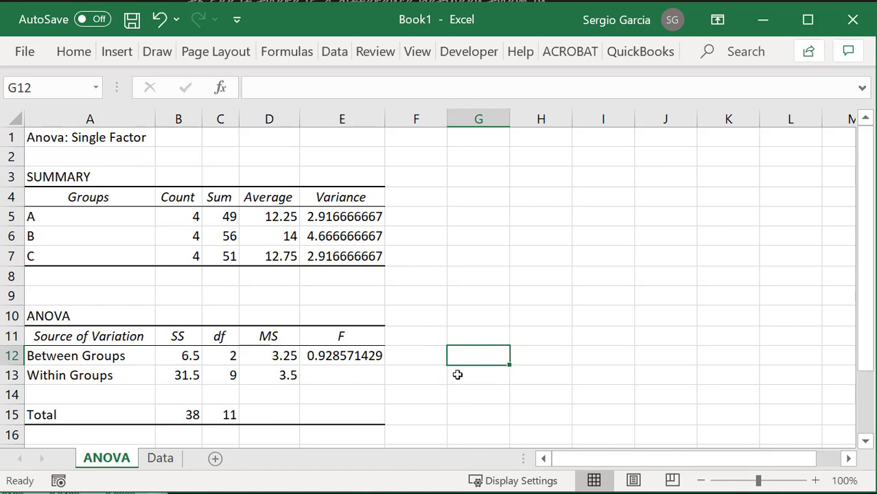
# Examine the ANOVA table, especially the degrees of freedom for the between-groups and within-groups rows
pyautogui.click(230, 393)
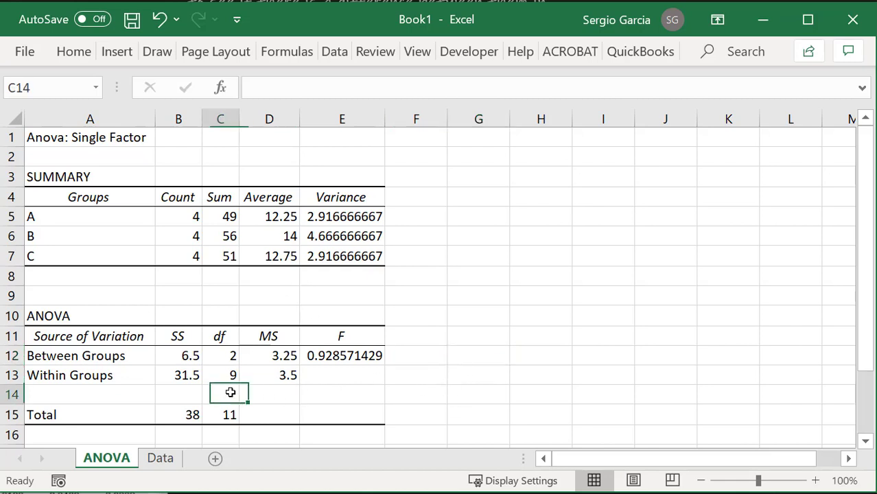
pyautogui.moveTo(103, 336); pyautogui.dragTo(347, 412)
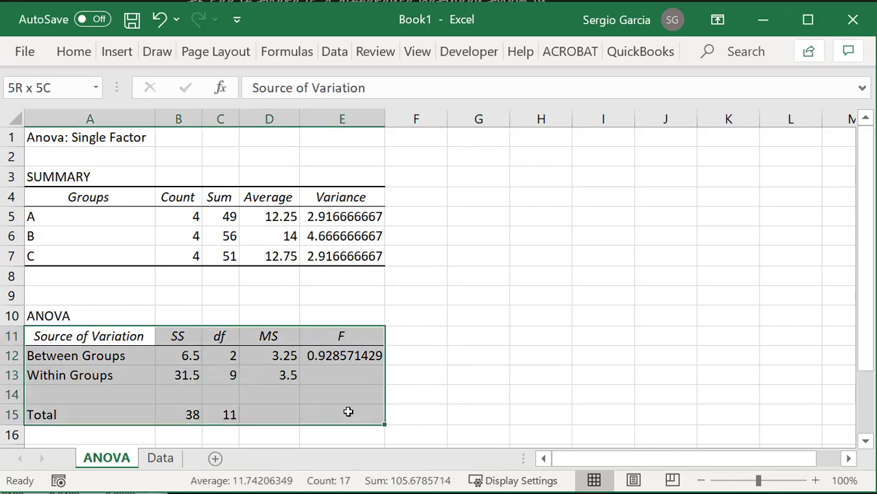
pyautogui.click(419, 359)
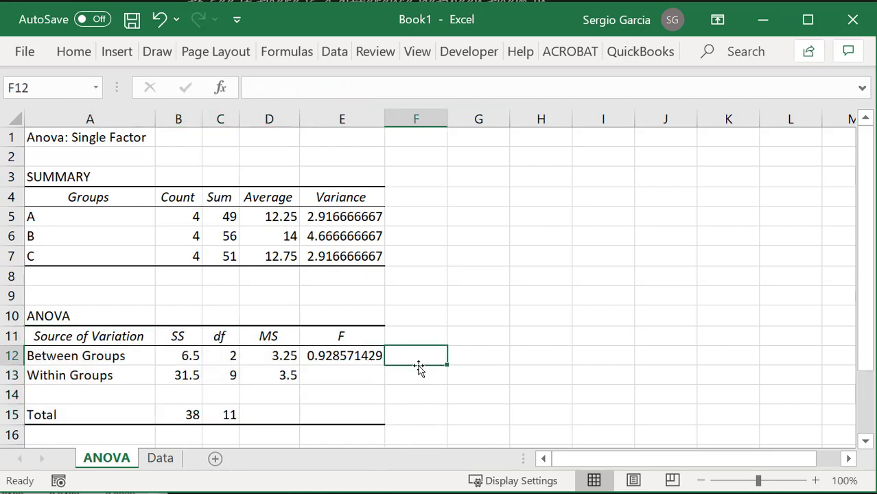
pyautogui.click(232, 355)
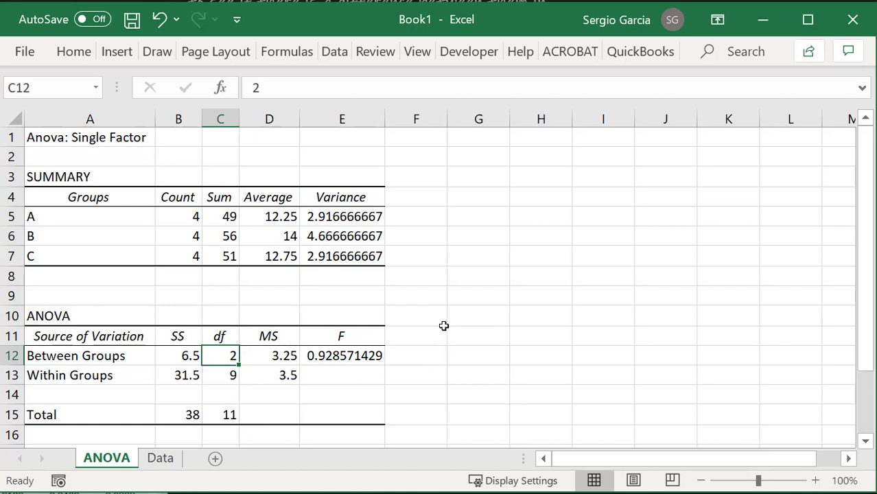
pyautogui.click(224, 371)
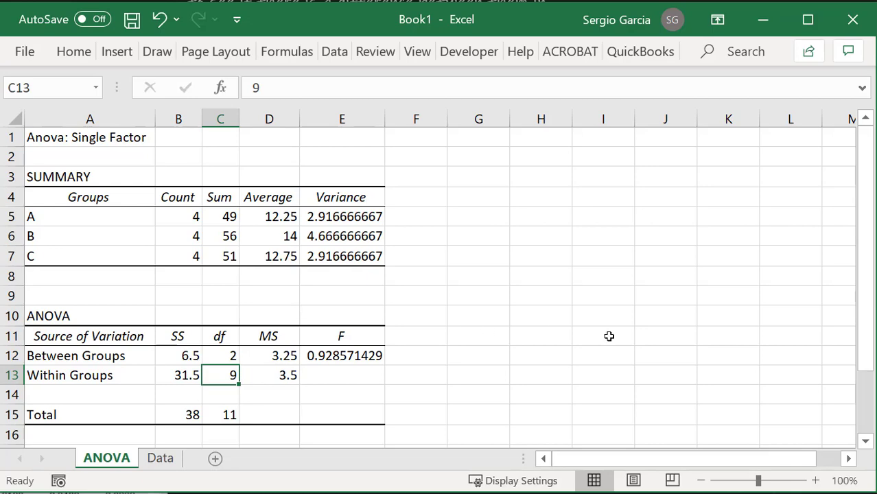
pyautogui.scroll(-4, 608, 332)
pyautogui.scroll(4, 618, 334)
# Copy the ANOVA table A10:E15 and paste it onto the whiteboard below the sales table
pyautogui.moveTo(118, 314); pyautogui.dragTo(340, 427)
pyautogui.hotkey('ctrl', 'c')
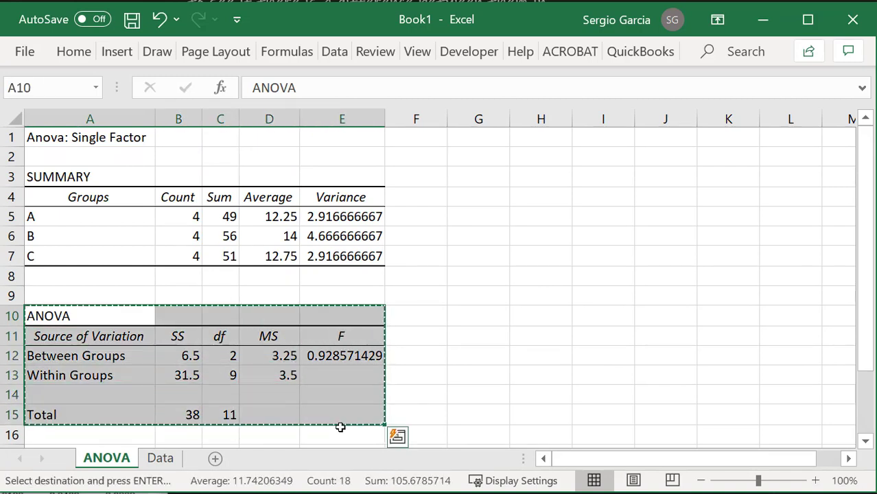
pyautogui.click(762, 20)
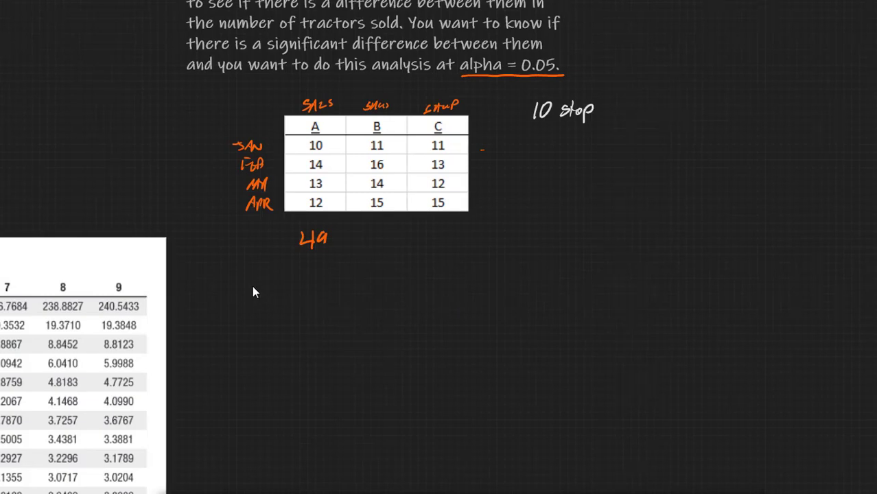
pyautogui.hotkey('ctrl', 'v')
pyautogui.moveTo(508, 232); pyautogui.dragTo(667, 415)
pyautogui.click(697, 246)
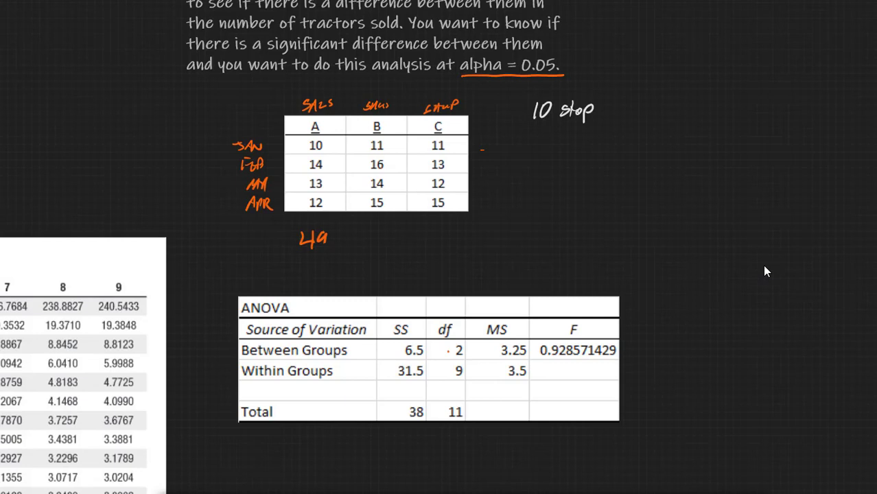
# Write ÷ between SS and df and = before MS in the Between Groups and Within Groups rows of the pasted table
pyautogui.moveTo(448, 389); pyautogui.dragTo(448, 396)
pyautogui.moveTo(451, 388); pyautogui.dragTo(452, 397)
pyautogui.moveTo(408, 385); pyautogui.dragTo(408, 394)
pyautogui.moveTo(414, 383); pyautogui.dragTo(414, 395)
pyautogui.moveTo(478, 383)
pyautogui.mouseDown()
pyautogui.moveTo(454, 386)
pyautogui.moveTo(449, 352)
pyautogui.mouseUp()
pyautogui.moveTo(429, 350); pyautogui.dragTo(487, 354)
pyautogui.click(432, 373)
pyautogui.moveTo(428, 370); pyautogui.dragTo(489, 369)
pyautogui.moveTo(481, 374); pyautogui.dragTo(489, 374)
# Underline the between-groups MS with an equals sign beside the line, and write and erase an equals sign after the F value
pyautogui.moveTo(627, 348); pyautogui.dragTo(639, 353)
pyautogui.moveTo(491, 359); pyautogui.dragTo(553, 363)
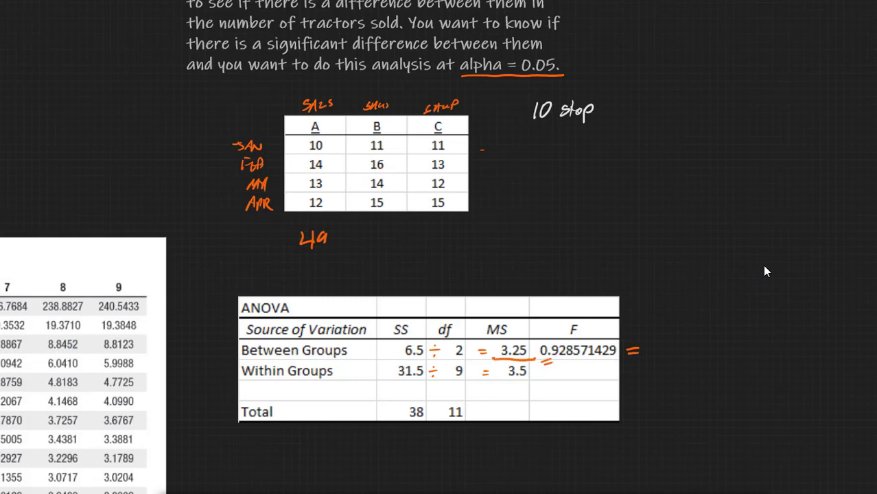
pyautogui.moveTo(630, 351); pyautogui.dragTo(645, 353)
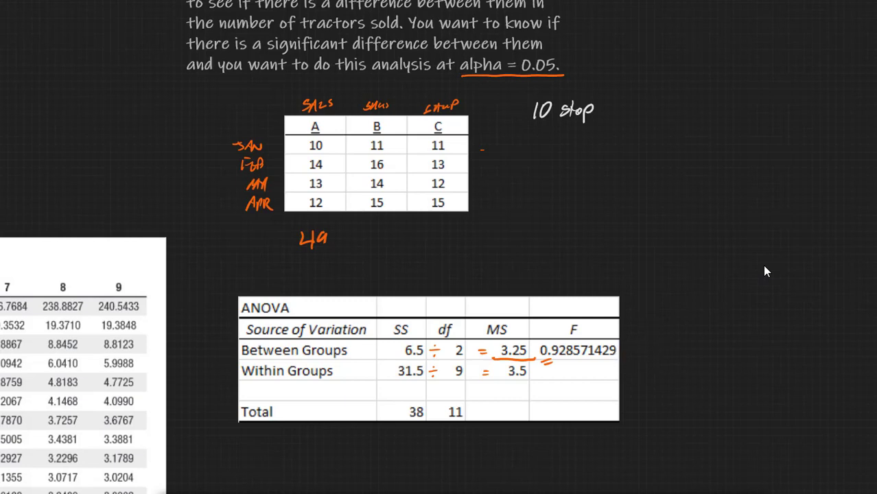